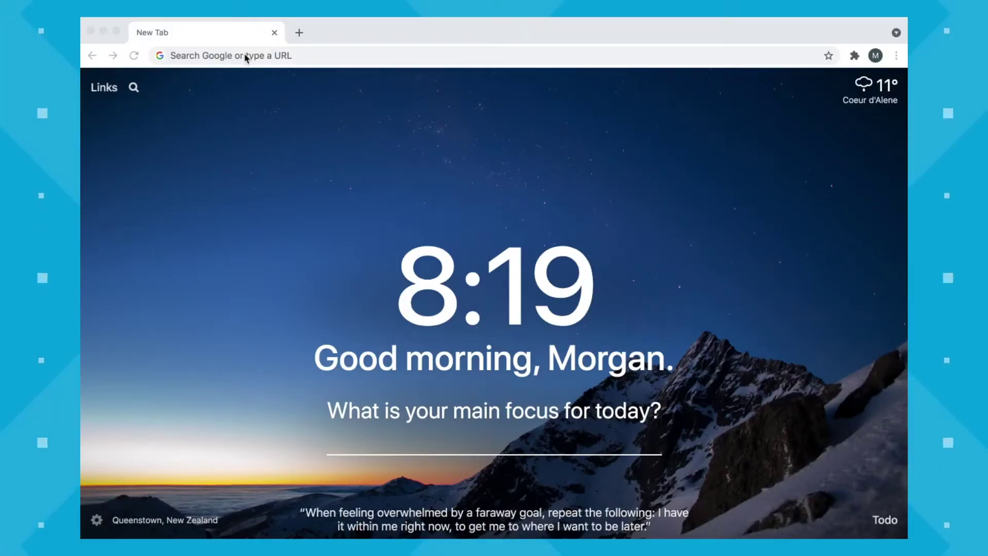
Load ads.google.com in the new Chrome tab, correcting the mistyped address.
{"action": "left_click", "coordinate": [246, 56]}
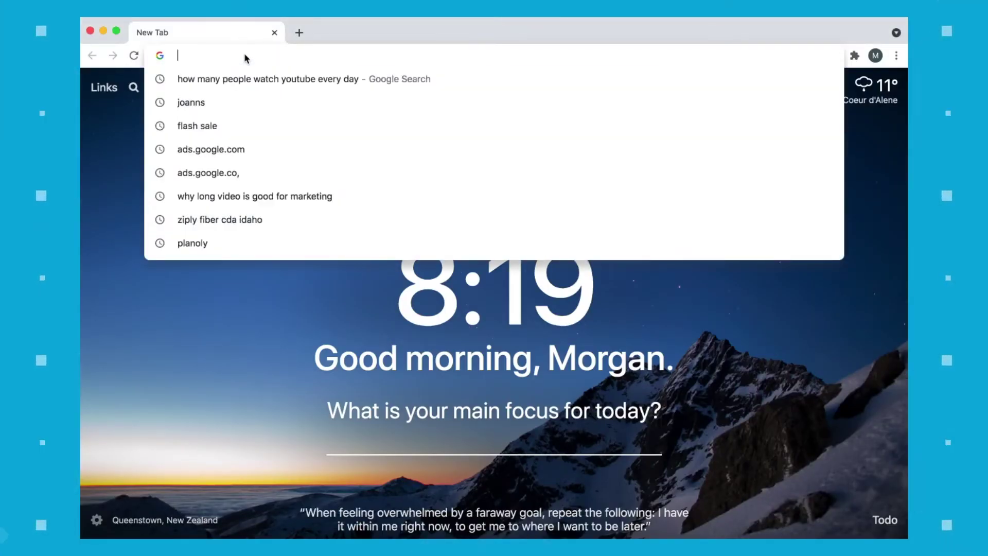
{"action": "type", "text": "ads.boo"}
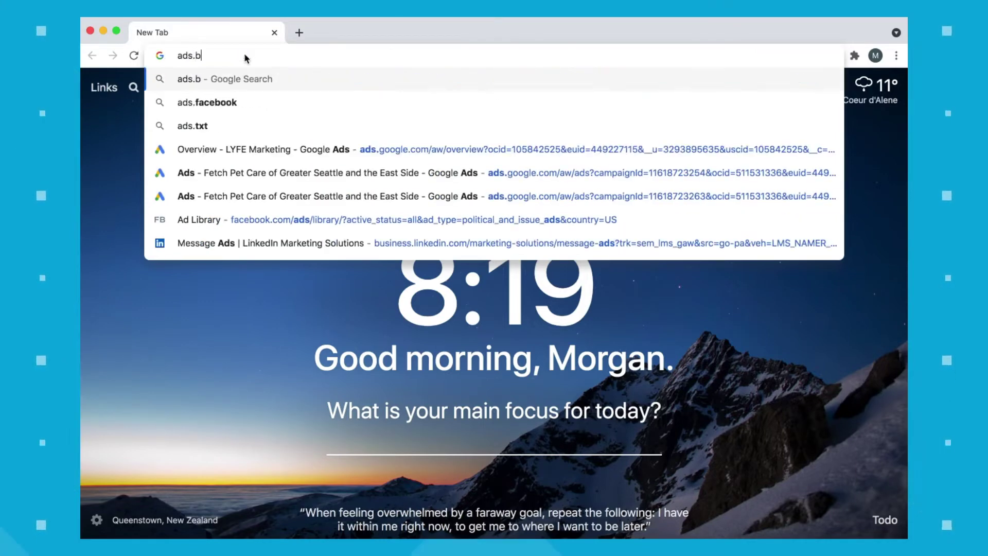
{"action": "key", "text": "BackSpace"}
{"action": "key", "text": "BackSpace"}
{"action": "key", "text": "BackSpace"}
{"action": "type", "text": "google.com"}
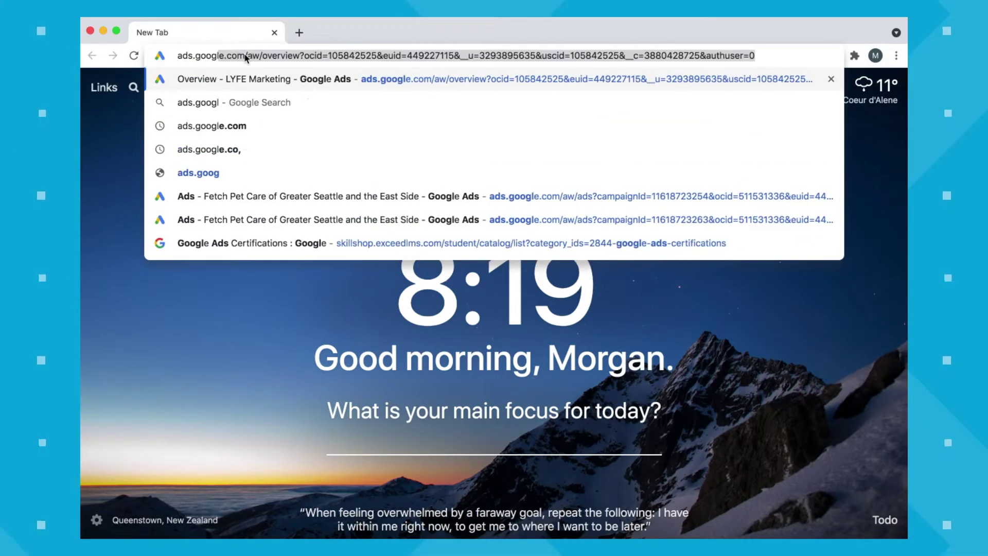
{"action": "key", "text": "Return"}
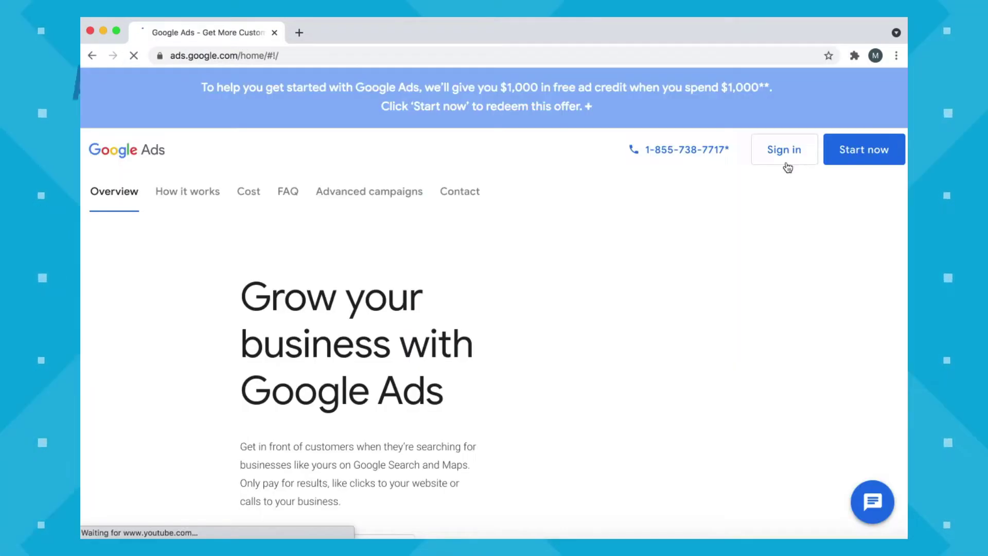
Sign in, go to Campaigns and start a new campaign for the chosen account.
{"action": "left_click", "coordinate": [780, 158]}
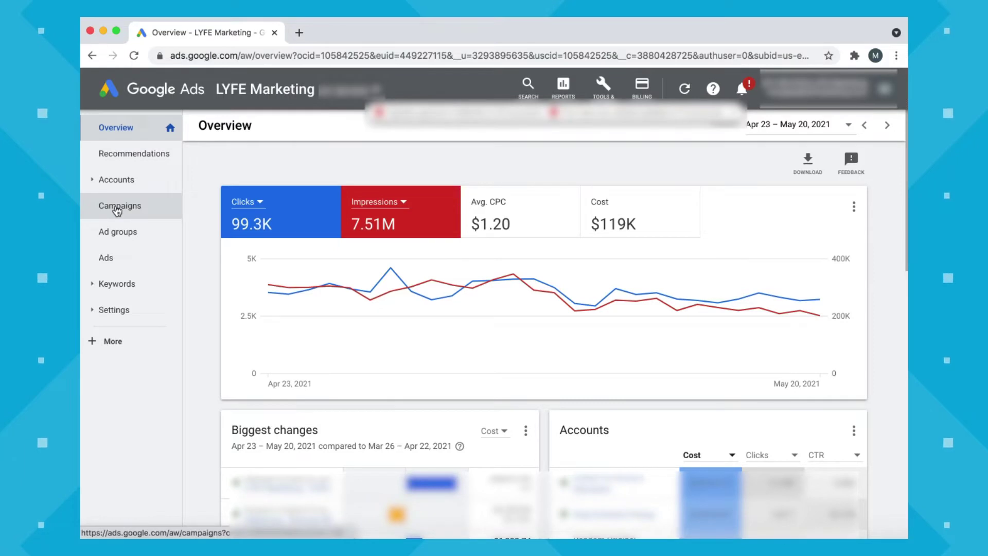
{"action": "left_click", "coordinate": [118, 211]}
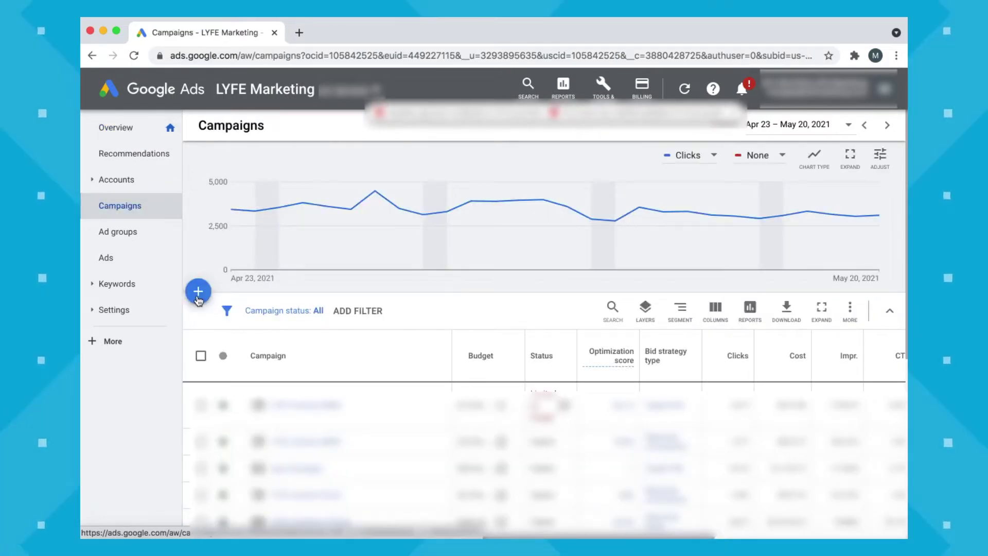
{"action": "left_click", "coordinate": [198, 297]}
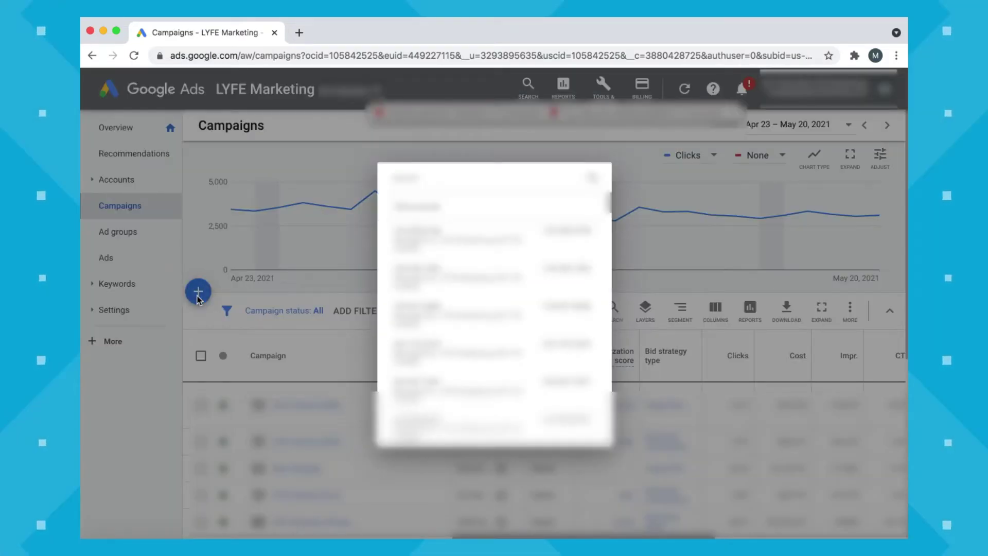
{"action": "type", "text": "lyf"}
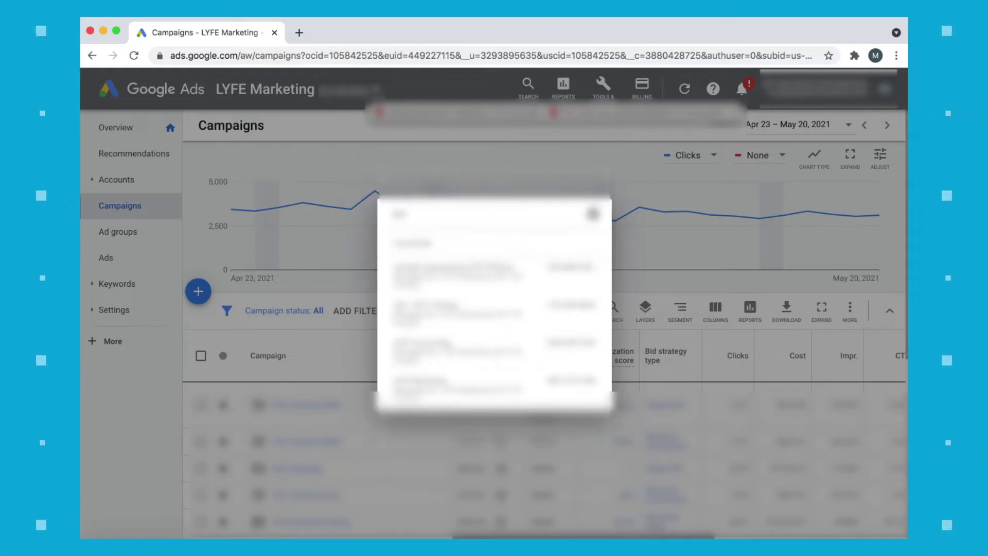
{"action": "left_click", "coordinate": [468, 315]}
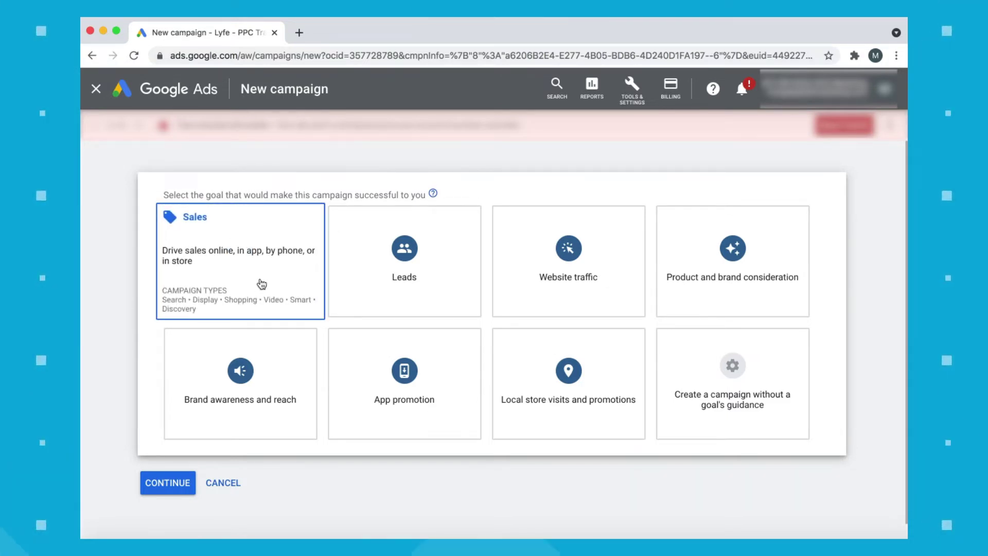
Choose to create the campaign without a goal's guidance.
{"action": "mouse_move", "coordinate": [420, 281]}
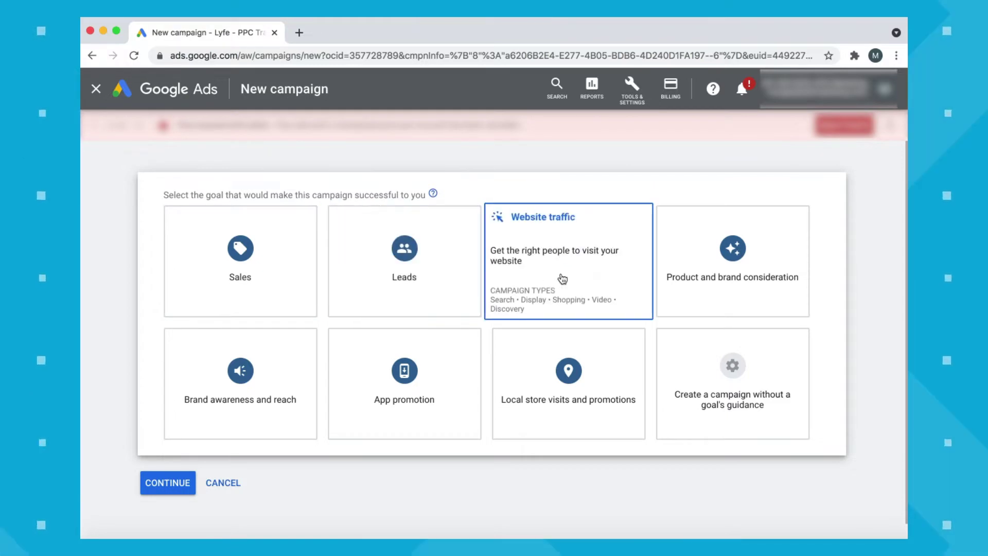
{"action": "mouse_move", "coordinate": [717, 283]}
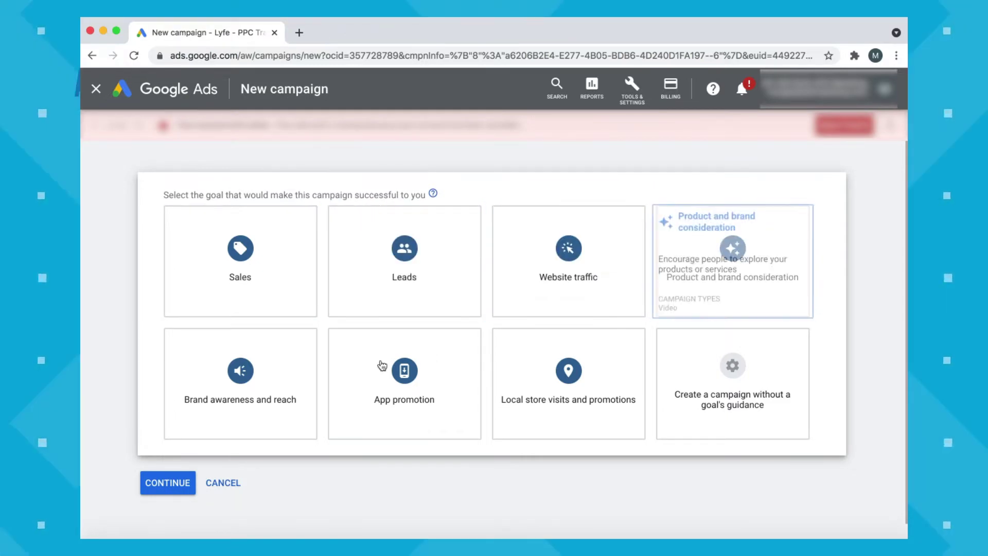
{"action": "mouse_move", "coordinate": [251, 387]}
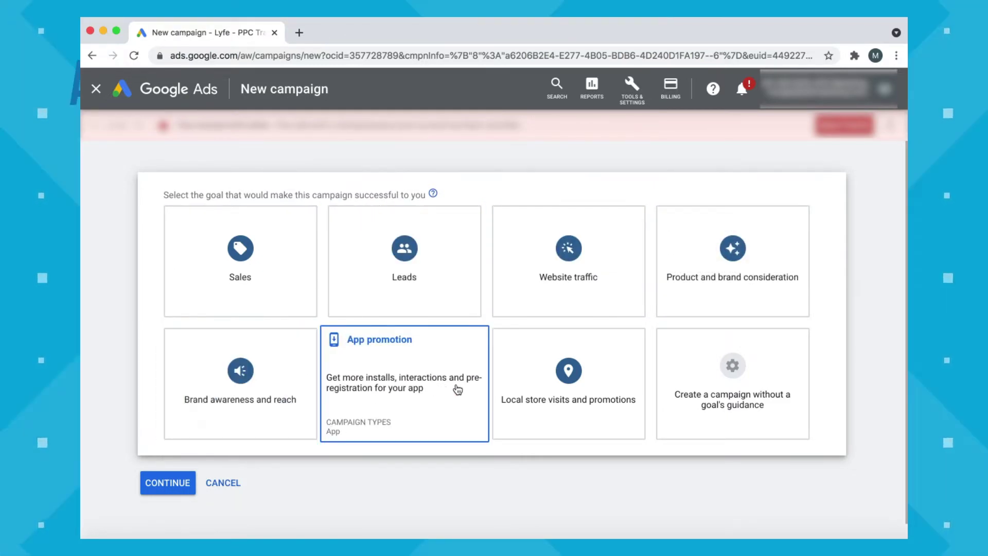
{"action": "mouse_move", "coordinate": [545, 400]}
{"action": "mouse_move", "coordinate": [777, 403]}
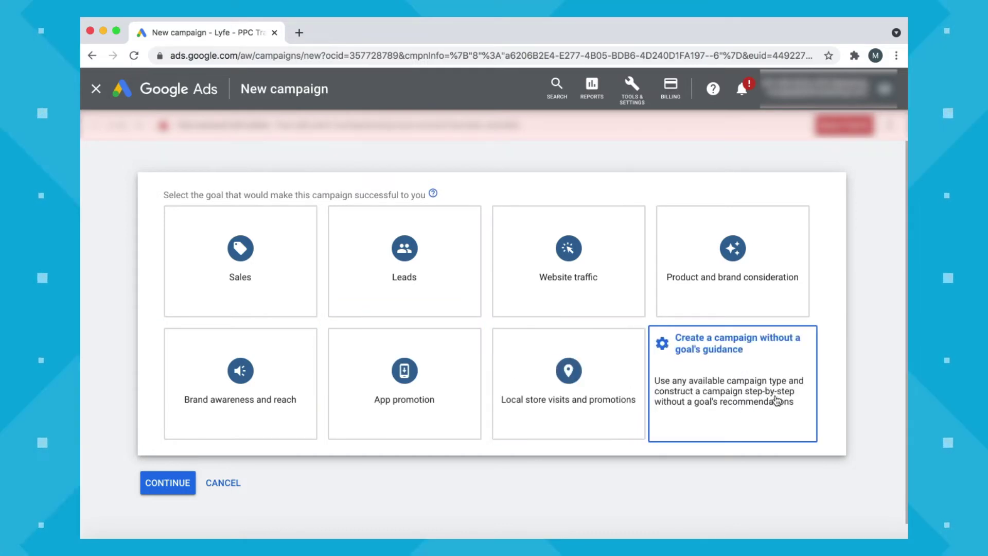
{"action": "left_click", "coordinate": [765, 368]}
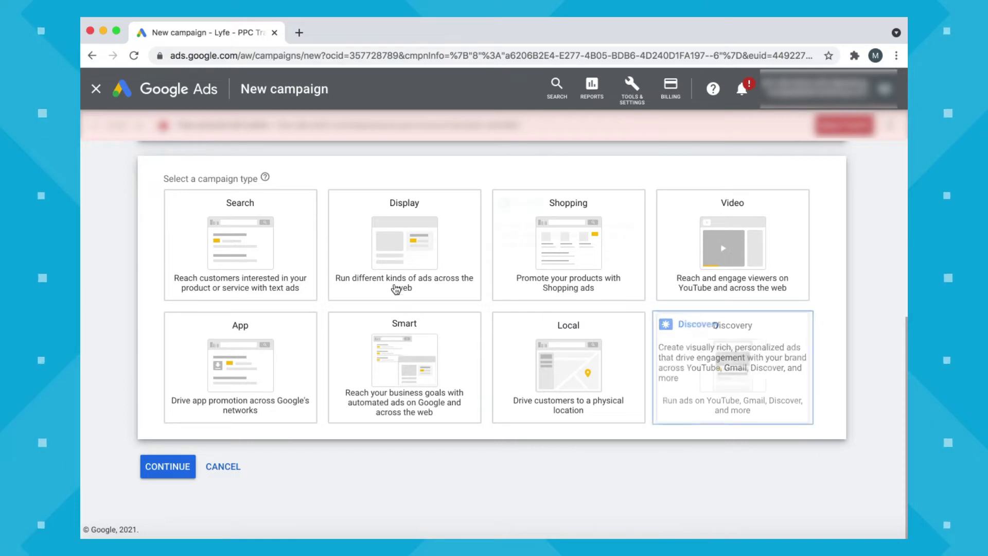
Pick Video as the campaign type.
{"action": "mouse_move", "coordinate": [389, 283]}
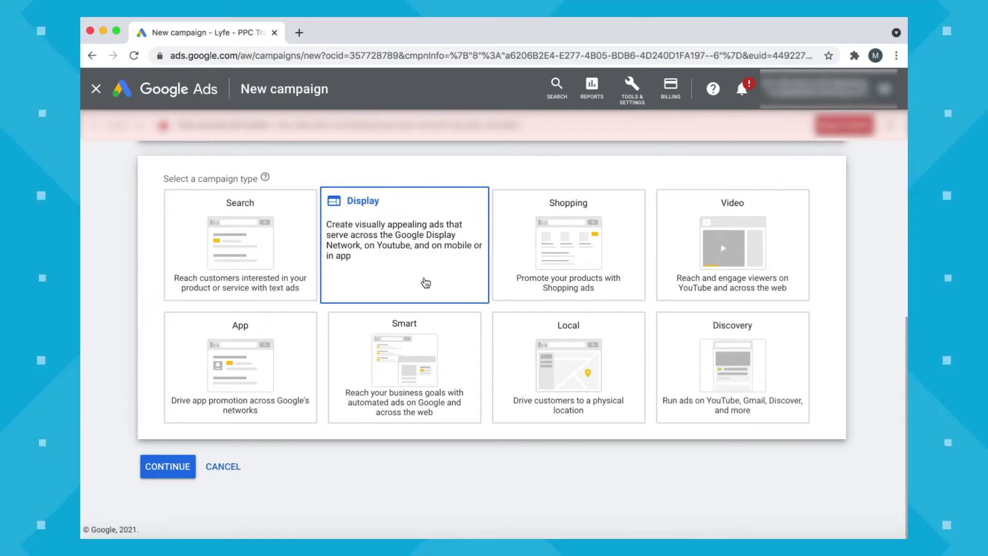
{"action": "mouse_move", "coordinate": [679, 281]}
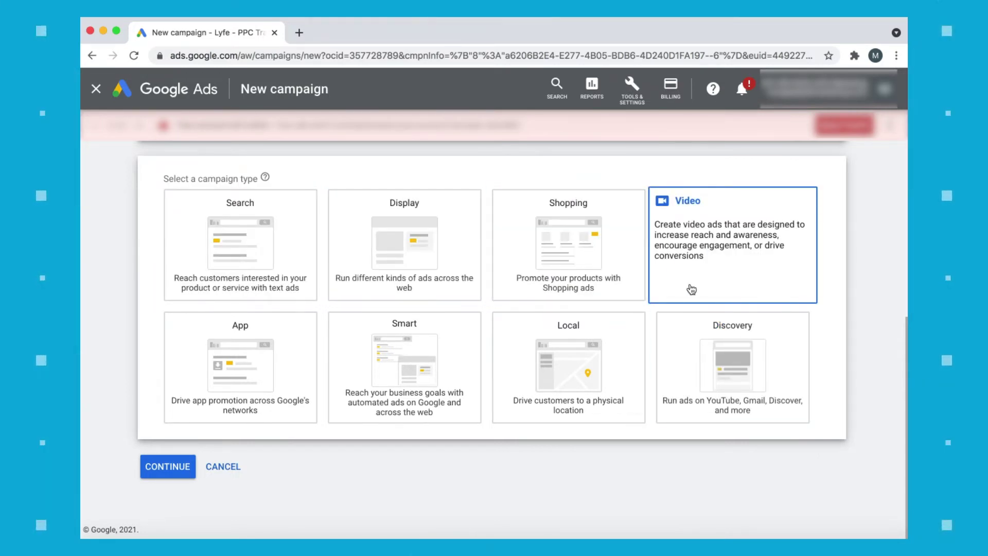
{"action": "mouse_move", "coordinate": [562, 371]}
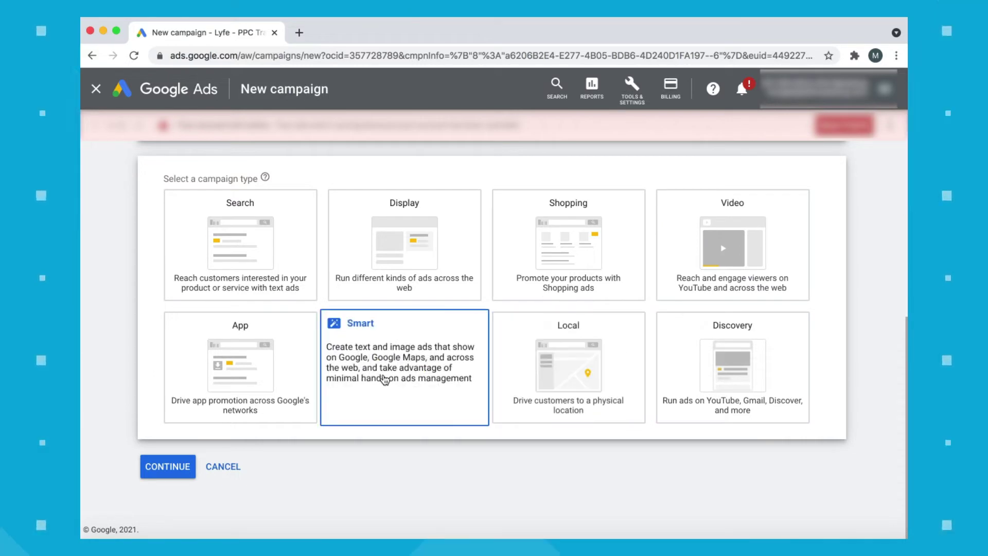
{"action": "mouse_move", "coordinate": [262, 379]}
{"action": "mouse_move", "coordinate": [736, 249]}
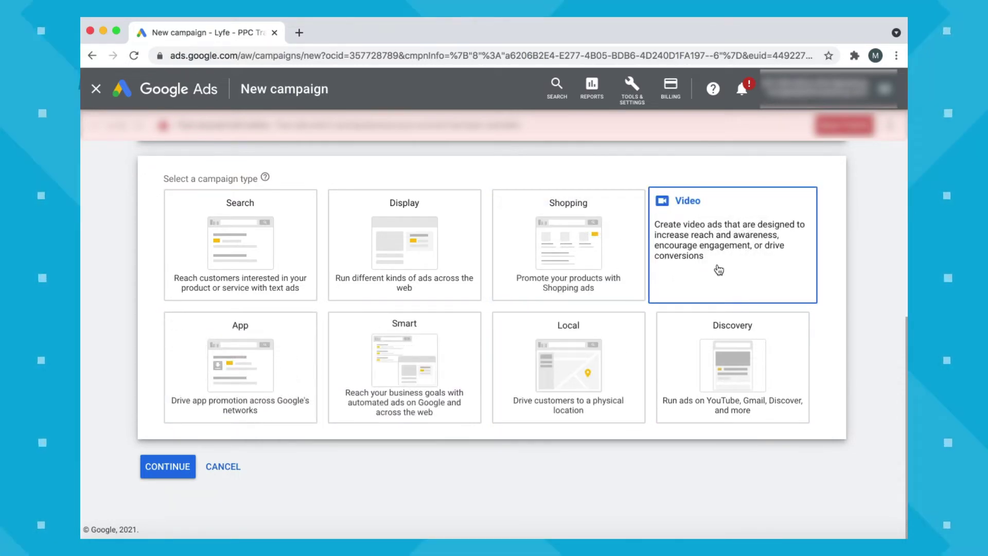
{"action": "left_click", "coordinate": [719, 270]}
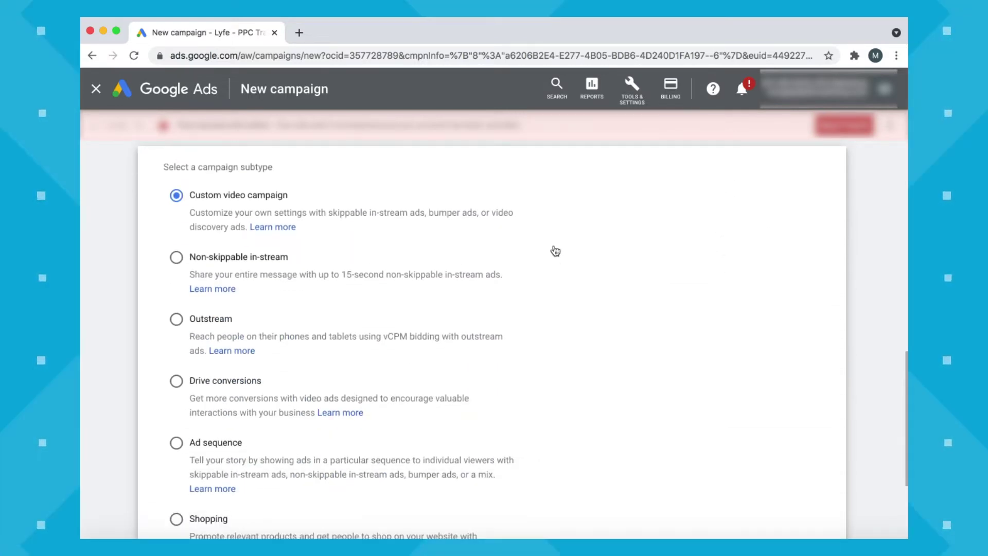
Keep the Custom video campaign subtype and continue to the campaign settings.
{"action": "scroll", "coordinate": [535, 335], "scroll_direction": "down", "scroll_amount": 5}
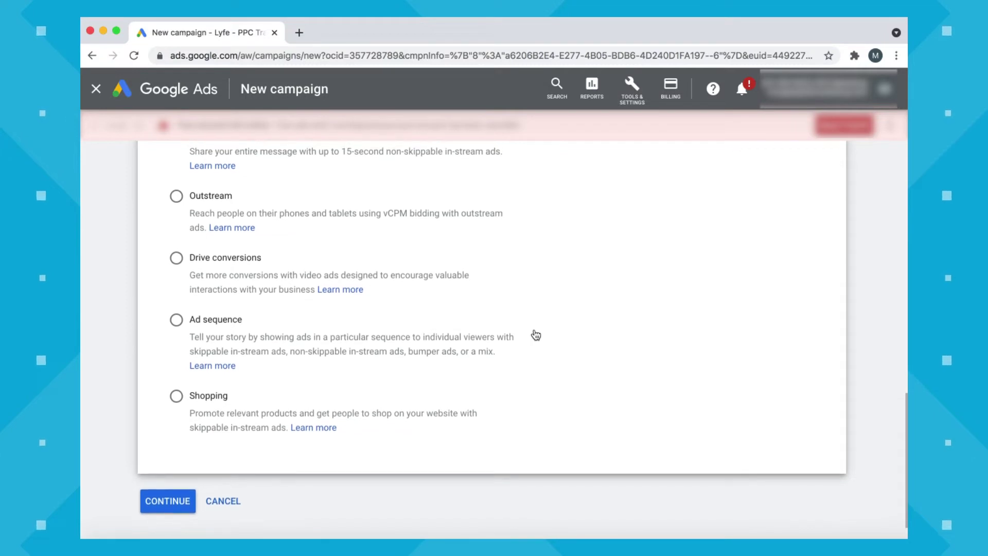
{"action": "scroll", "coordinate": [536, 335], "scroll_direction": "up", "scroll_amount": 3}
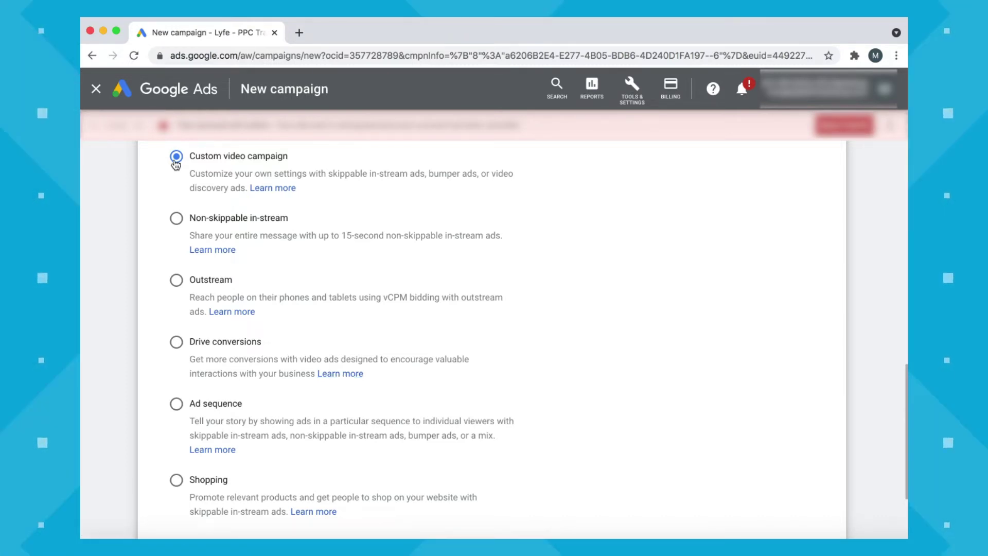
{"action": "scroll", "coordinate": [419, 208], "scroll_direction": "down", "scroll_amount": 3}
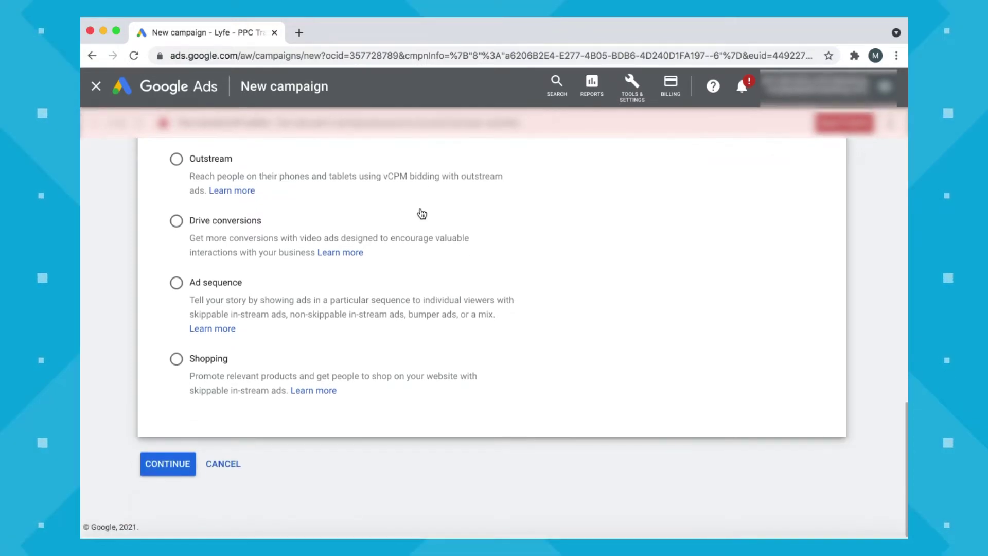
{"action": "left_click", "coordinate": [165, 465]}
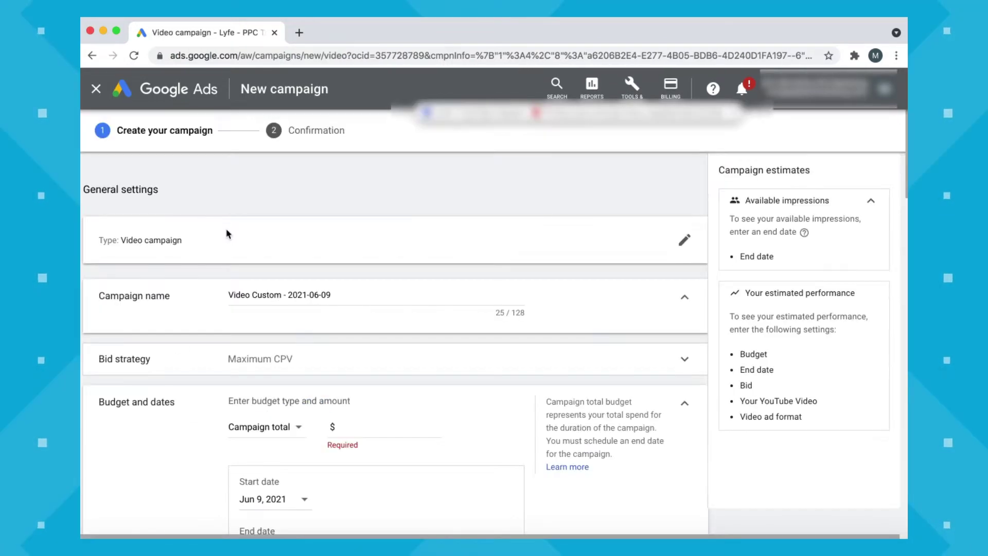
Name the campaign 'IG Video 1' and use Maximum CPV as the bid strategy.
{"action": "triple_click", "coordinate": [353, 294]}
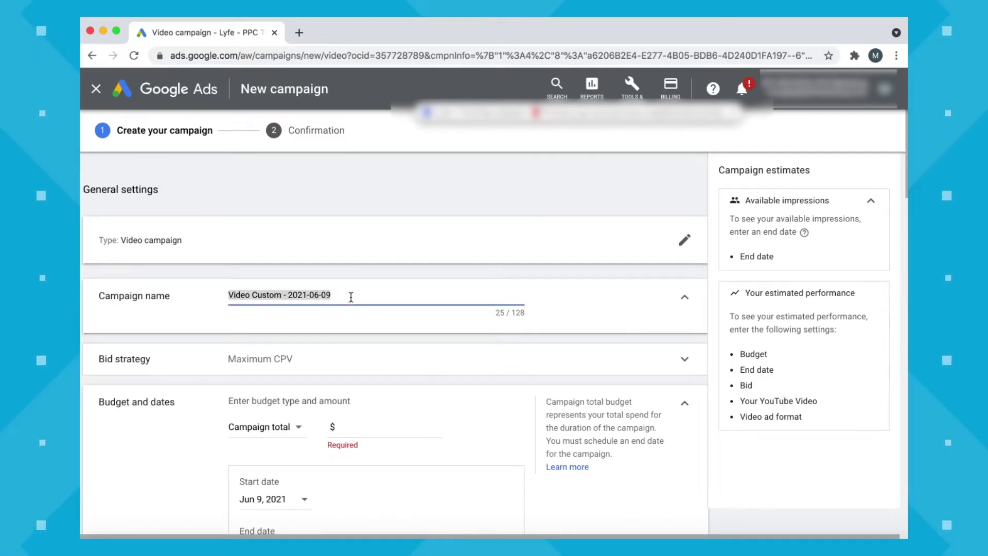
{"action": "type", "text": "IG Video 1"}
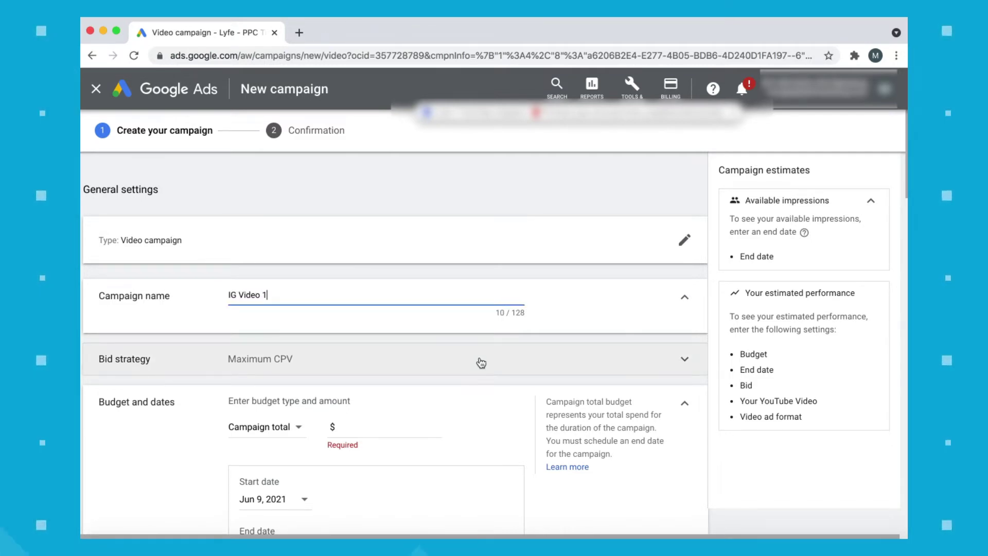
{"action": "left_click", "coordinate": [514, 361]}
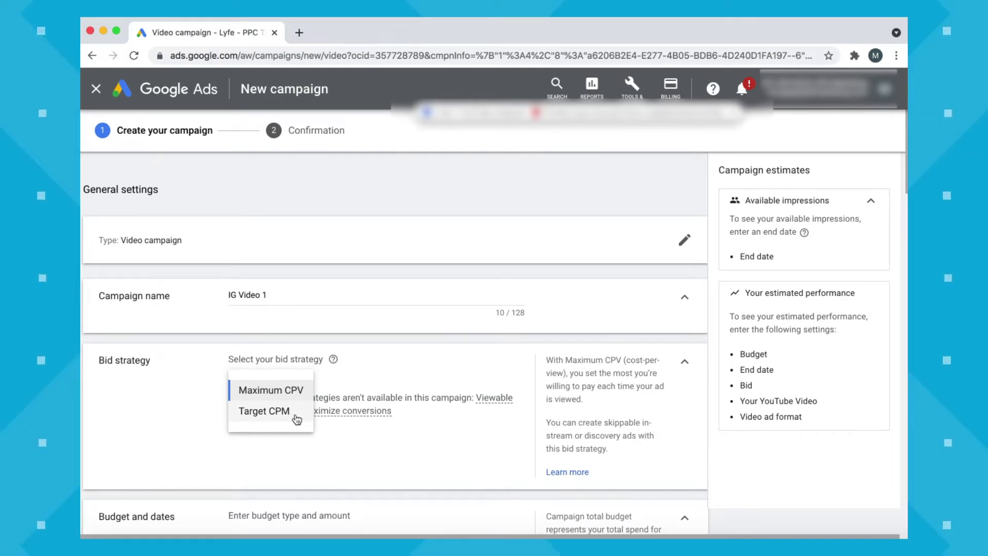
{"action": "left_click", "coordinate": [294, 394]}
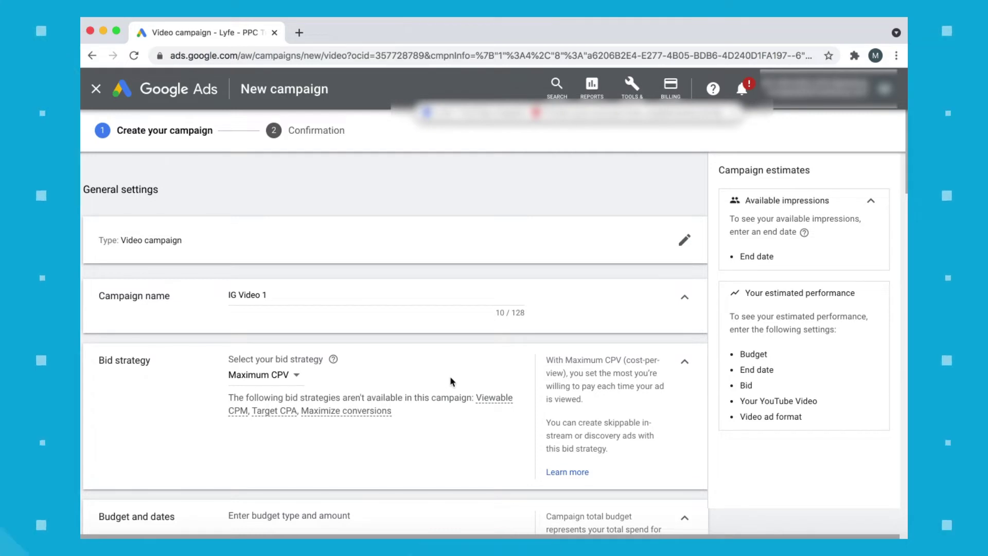
{"action": "scroll", "coordinate": [483, 379], "scroll_direction": "down", "scroll_amount": 5}
Enter a $5.00 budget and make it Daily, starting 6/9/2021 with no end date.
{"action": "left_click", "coordinate": [368, 292]}
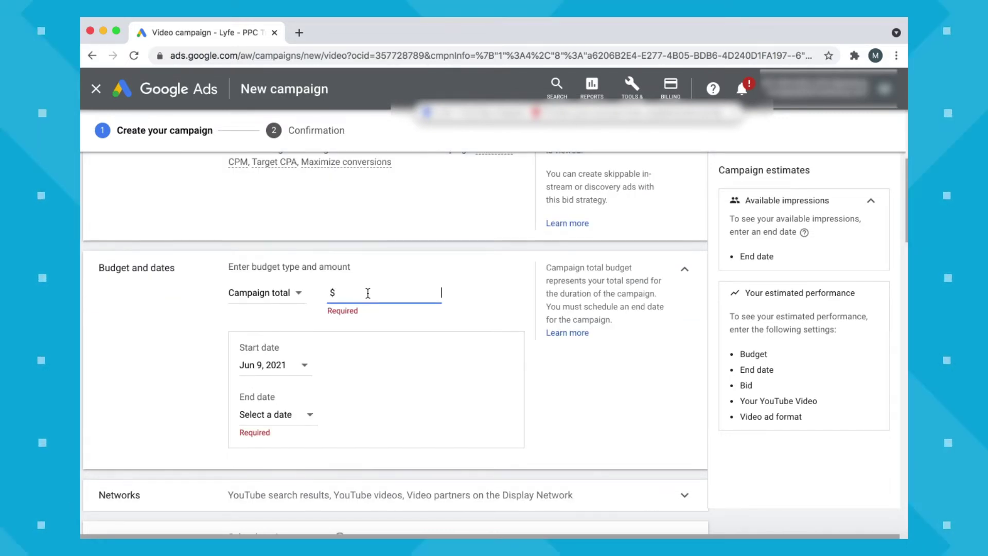
{"action": "type", "text": "5"}
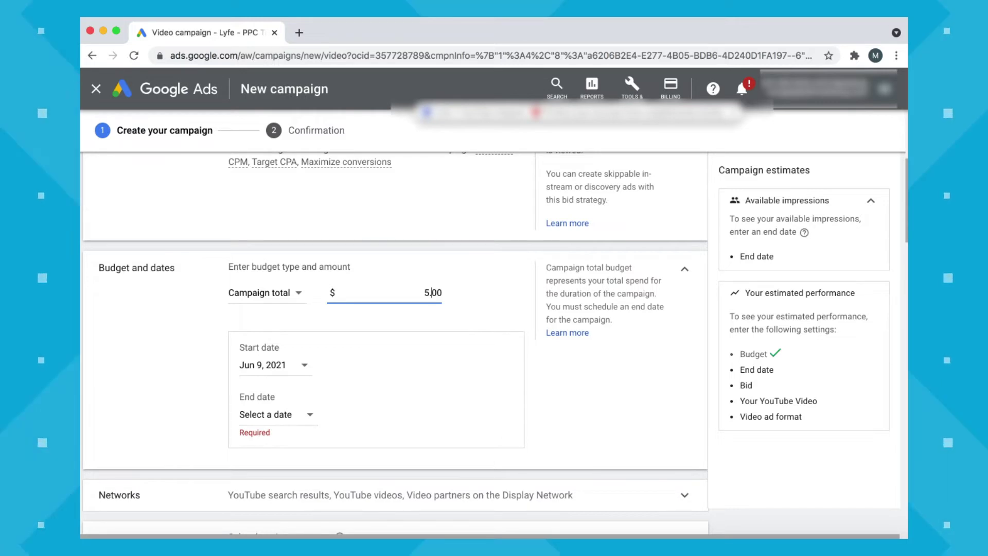
{"action": "left_click", "coordinate": [288, 298]}
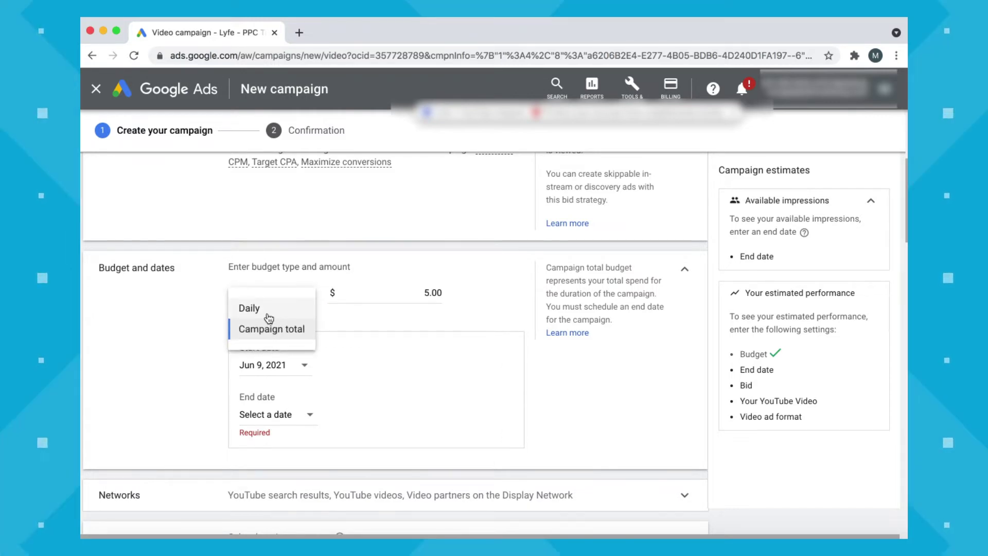
{"action": "left_click", "coordinate": [265, 308]}
{"action": "left_click", "coordinate": [421, 294]}
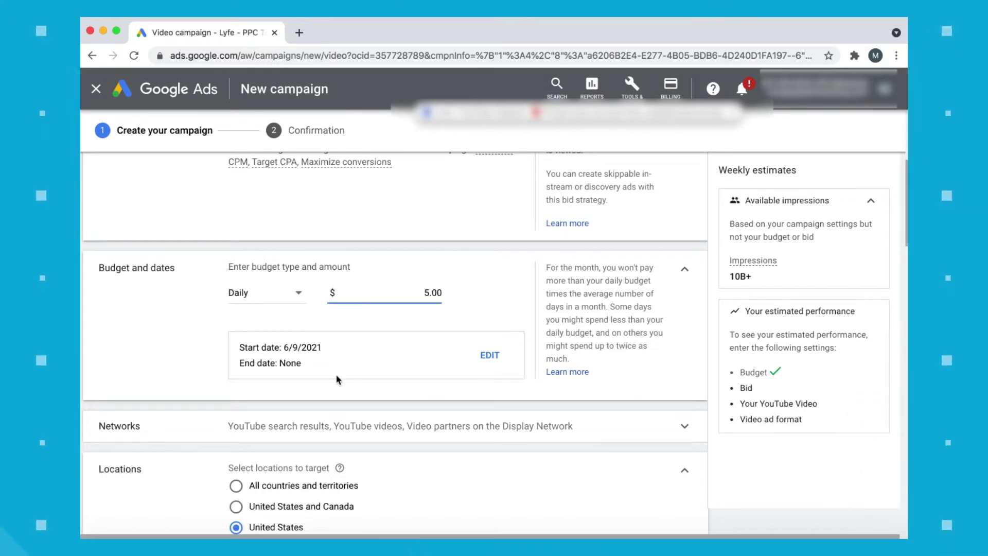
{"action": "scroll", "coordinate": [337, 380], "scroll_direction": "down", "scroll_amount": 2}
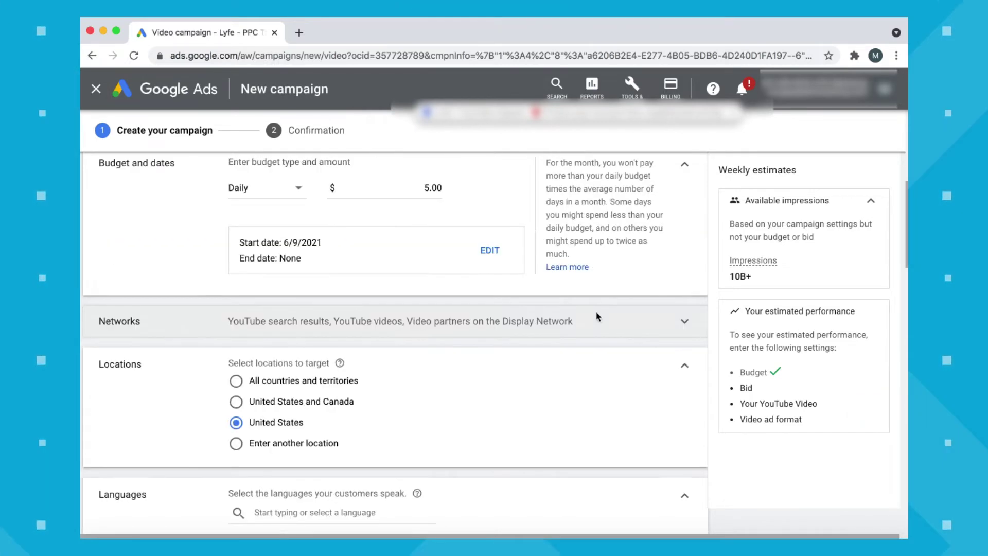
{"action": "left_click", "coordinate": [597, 317]}
{"action": "scroll", "coordinate": [436, 326], "scroll_direction": "down", "scroll_amount": 1}
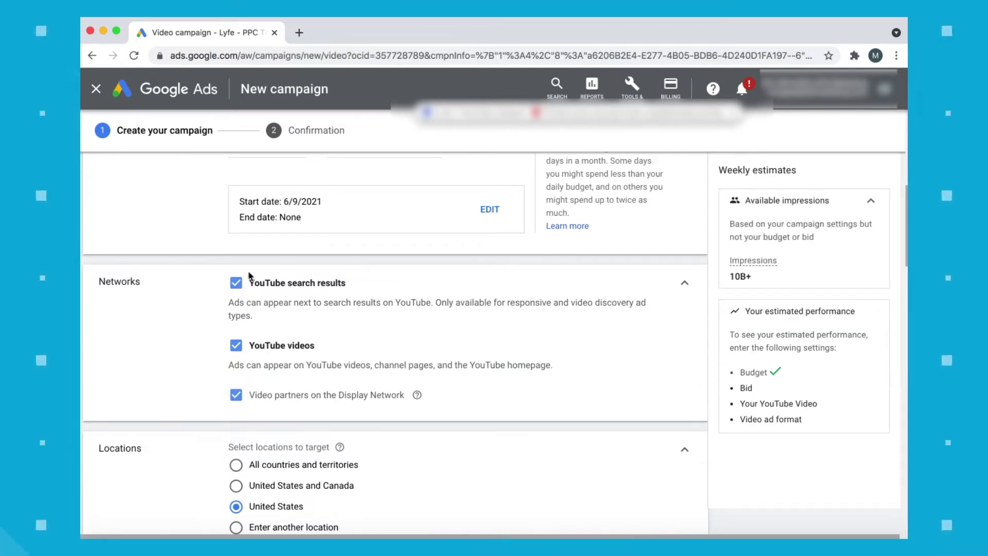
{"action": "left_click", "coordinate": [682, 286]}
{"action": "scroll", "coordinate": [380, 291], "scroll_direction": "down", "scroll_amount": 1}
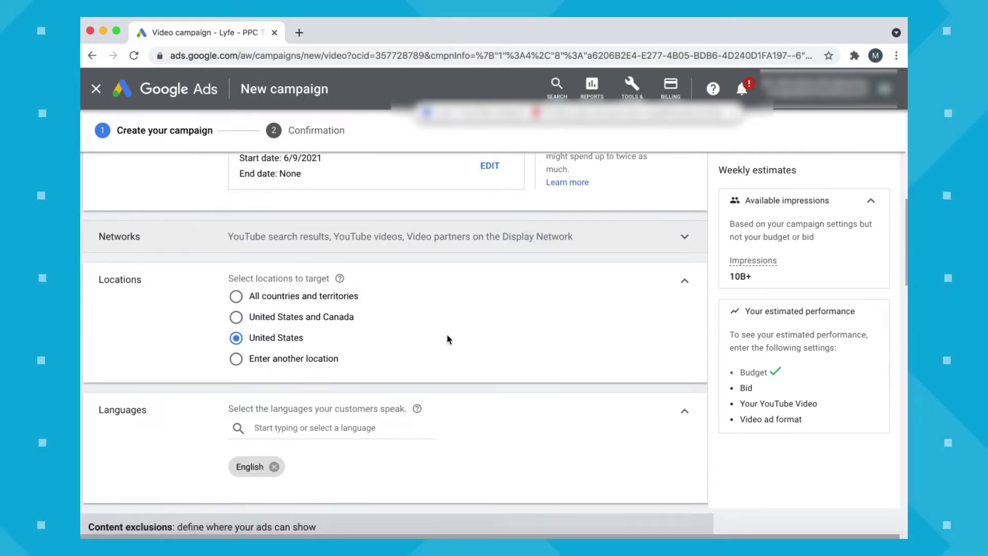
{"action": "scroll", "coordinate": [447, 339], "scroll_direction": "down", "scroll_amount": 3}
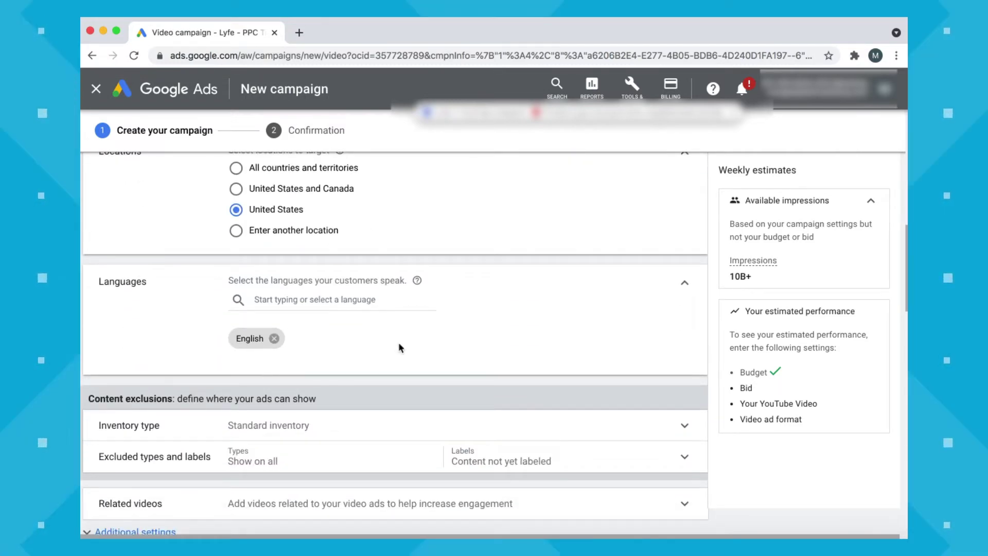
{"action": "scroll", "coordinate": [400, 346], "scroll_direction": "down", "scroll_amount": 3}
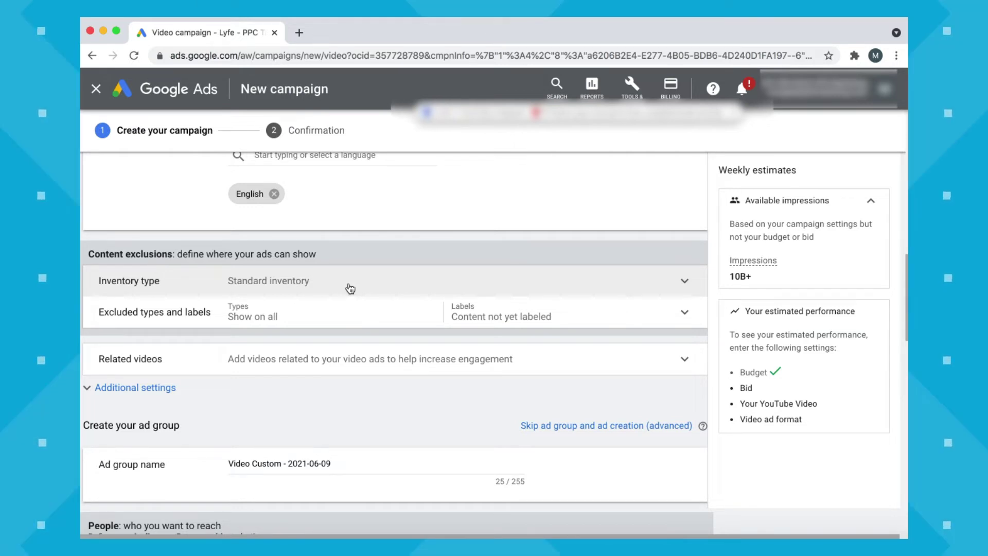
Open Excluded types and labels, leaving embedded YouTube and live-streaming videos allowed.
{"action": "left_click", "coordinate": [332, 317]}
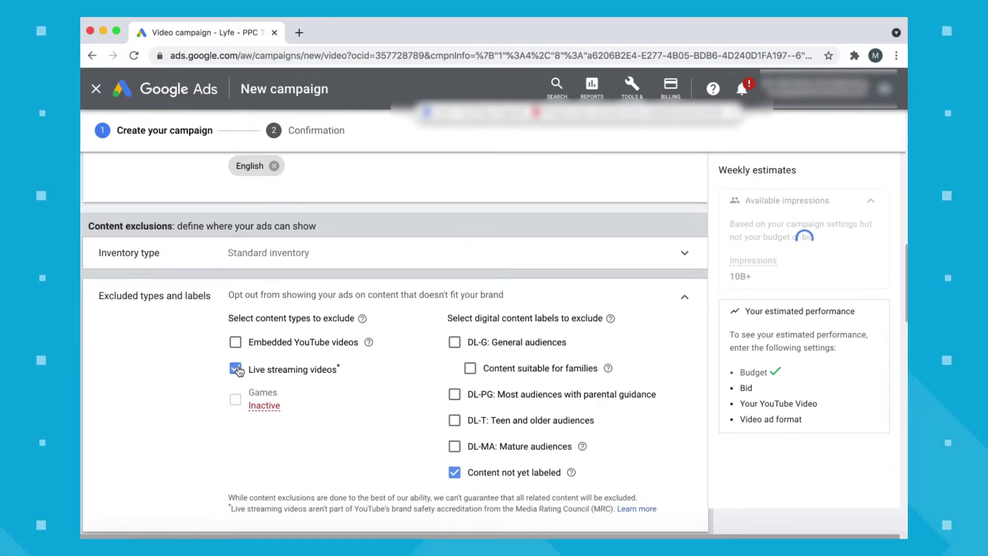
{"action": "left_click", "coordinate": [235, 343]}
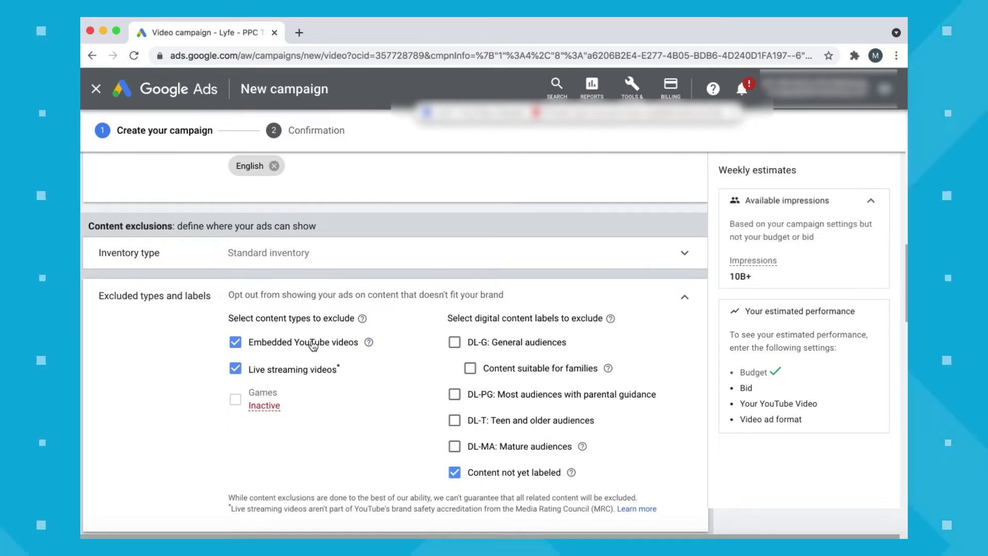
{"action": "left_click", "coordinate": [236, 343]}
{"action": "left_click", "coordinate": [235, 368]}
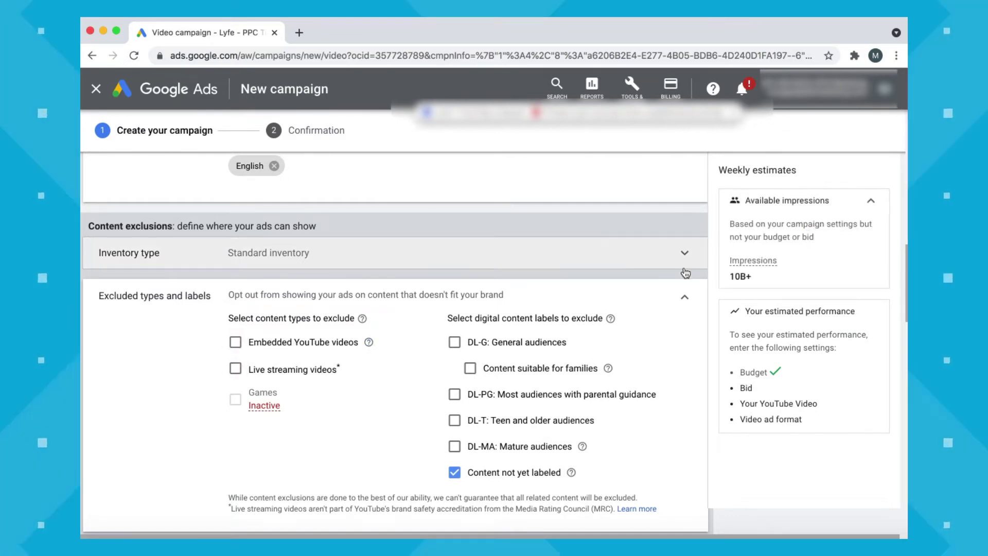
Add 'Search Engine vs Social Media Marketing: Marketing Takes #3' as a related video via its YouTube URL.
{"action": "left_click", "coordinate": [685, 300]}
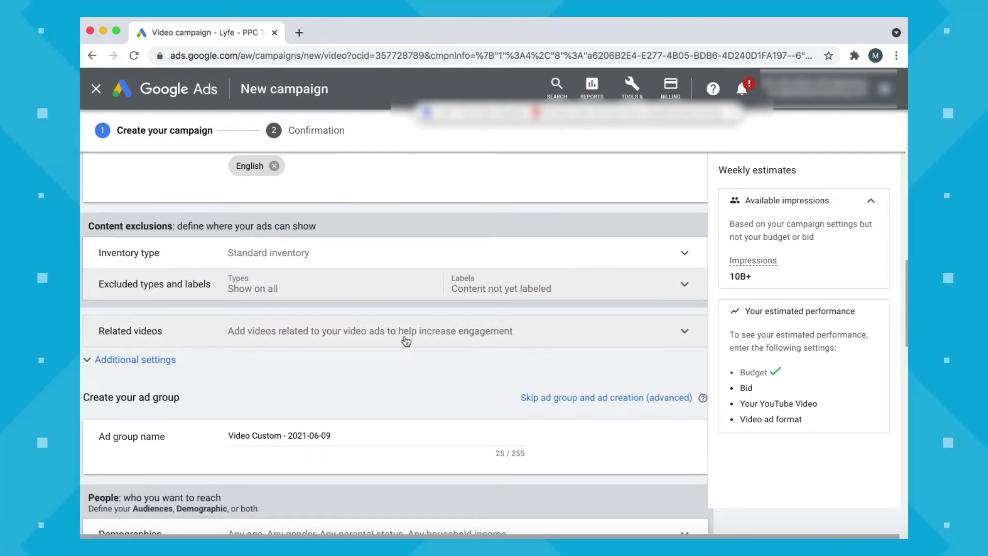
{"action": "left_click", "coordinate": [401, 336]}
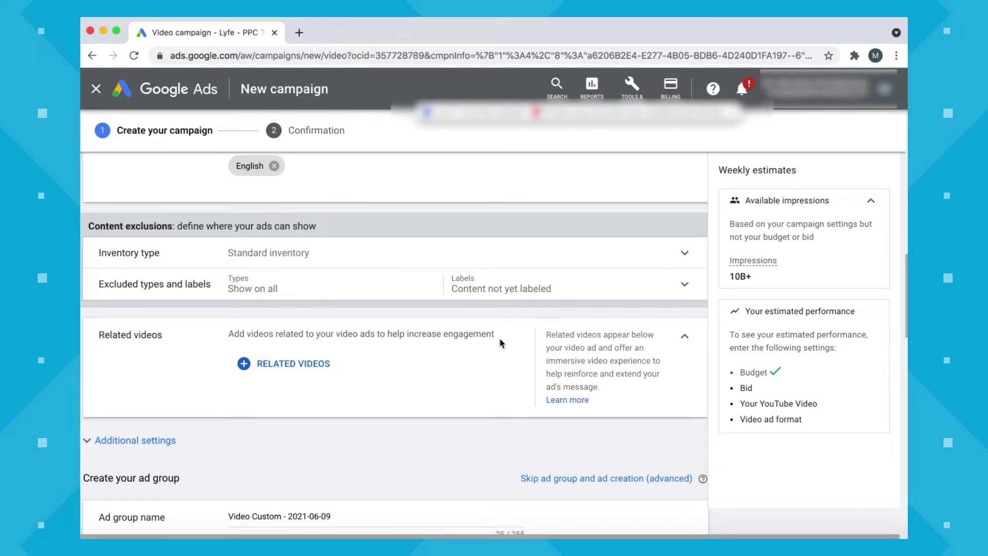
{"action": "left_click", "coordinate": [259, 369]}
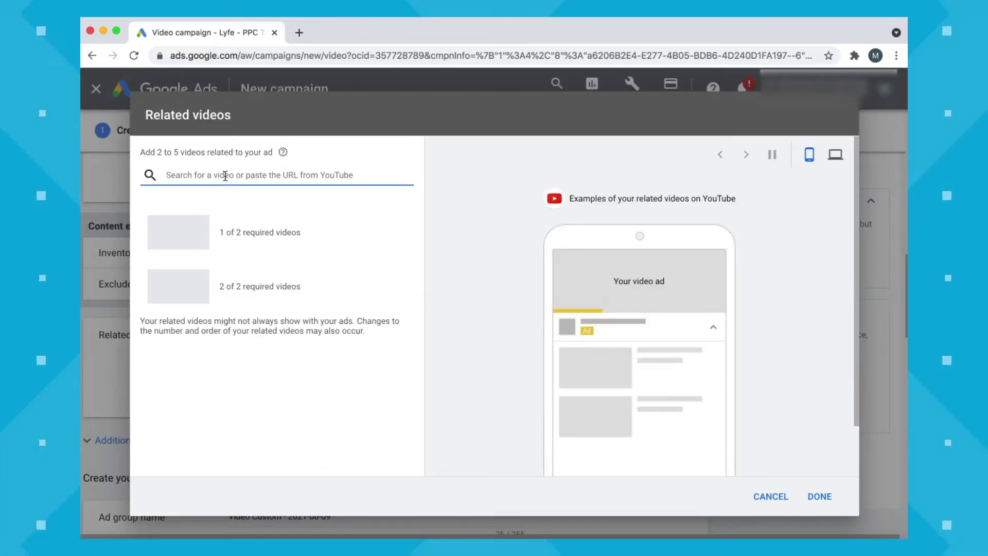
{"action": "left_click", "coordinate": [299, 33]}
{"action": "type", "text": "youtube.co"}
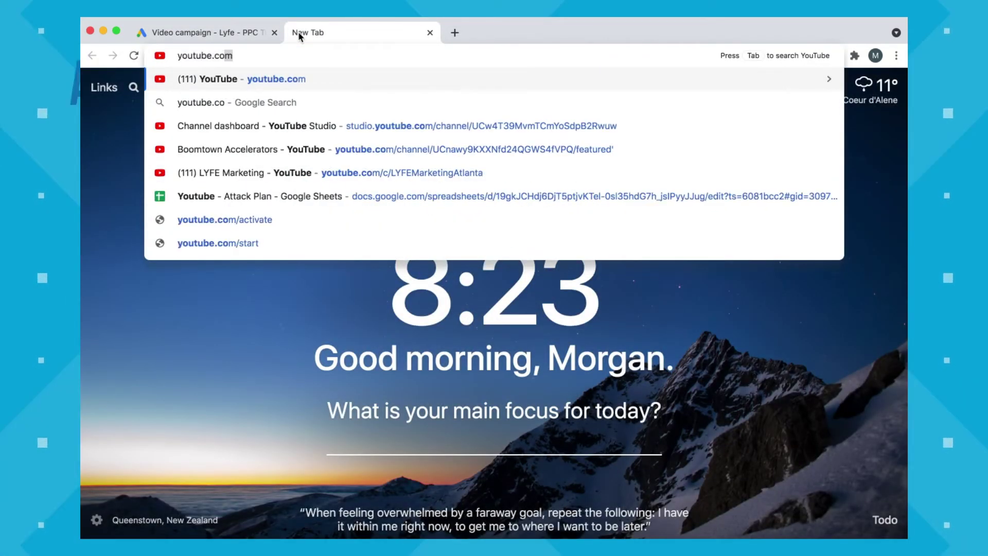
{"action": "key", "text": "Return"}
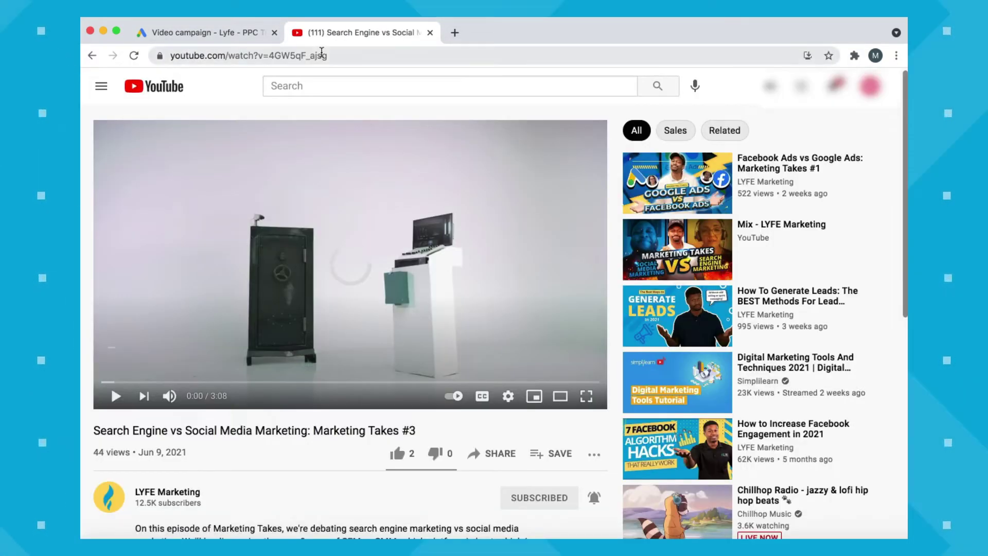
{"action": "left_click", "coordinate": [322, 54]}
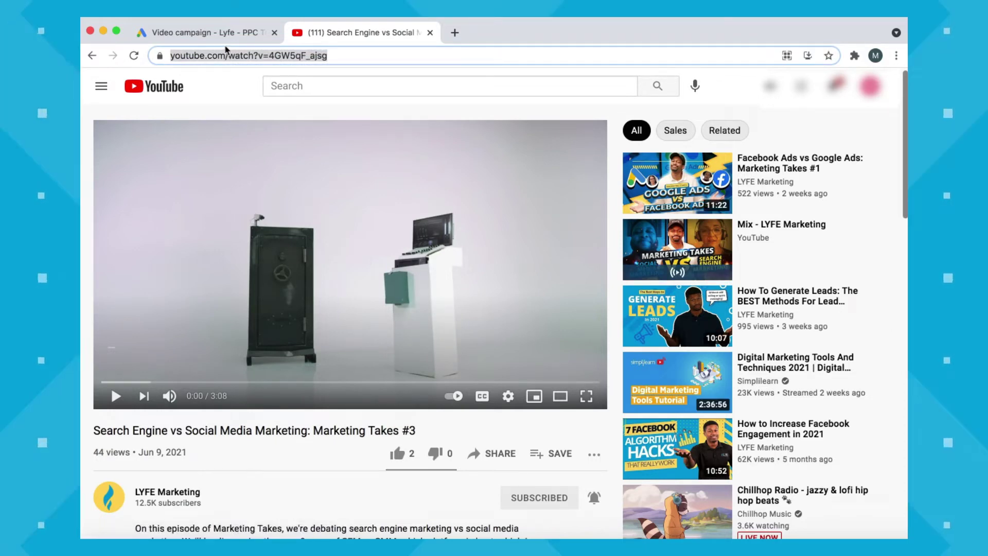
{"action": "left_click", "coordinate": [215, 34]}
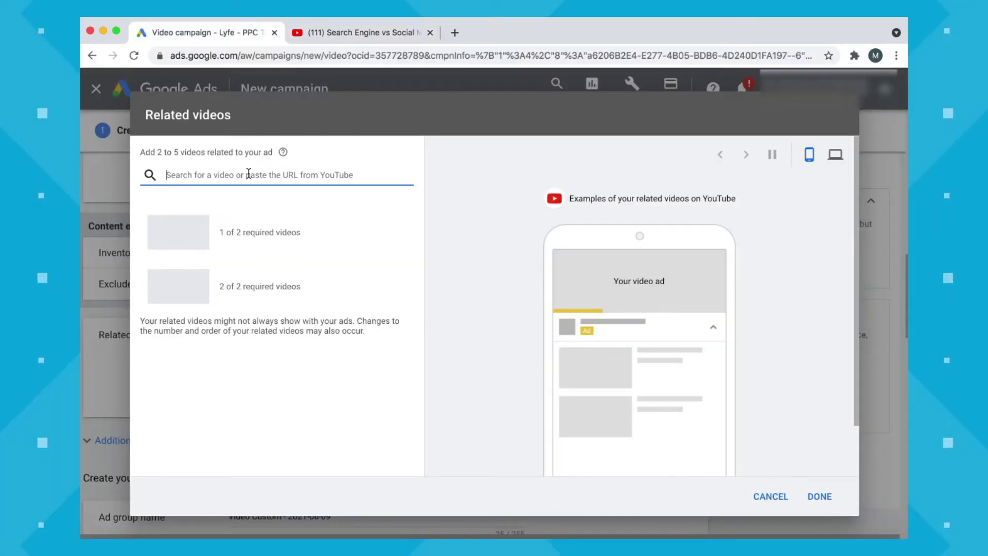
{"action": "key", "text": "super+v"}
{"action": "left_click", "coordinate": [221, 208]}
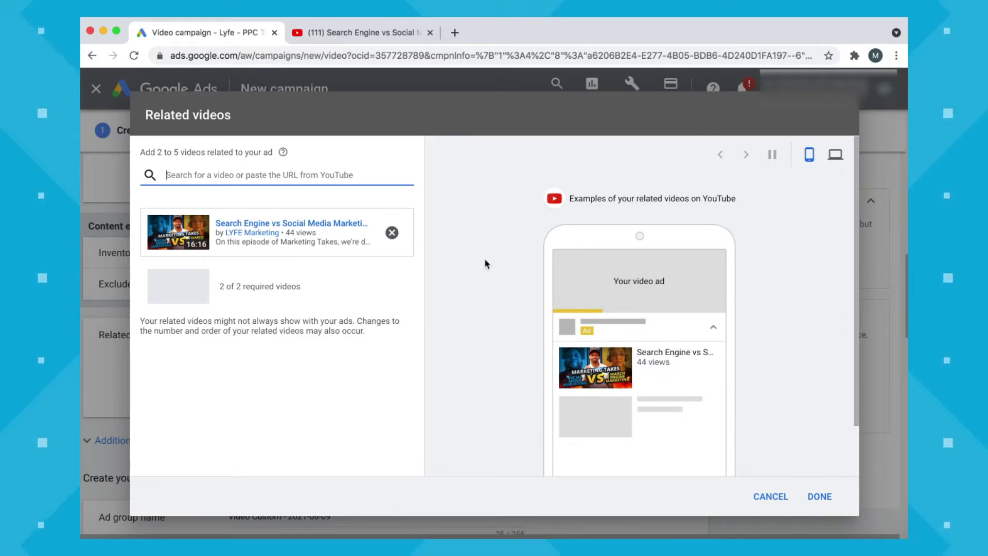
{"action": "scroll", "coordinate": [522, 304], "scroll_direction": "down", "scroll_amount": 2}
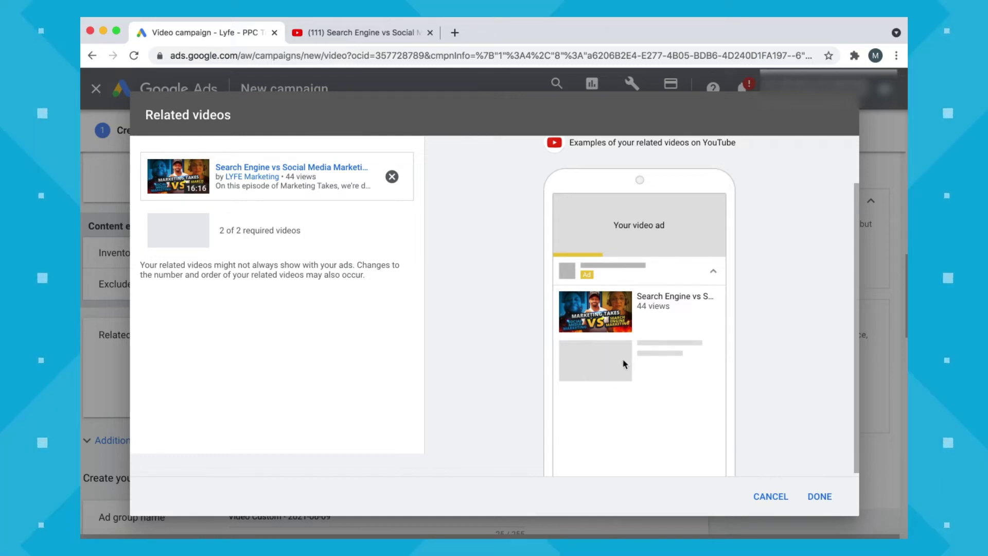
Add 'Facebook Ads vs Google Ads: Marketing Takes #1' as second related video and save both.
{"action": "key", "text": "ctrl+Tab"}
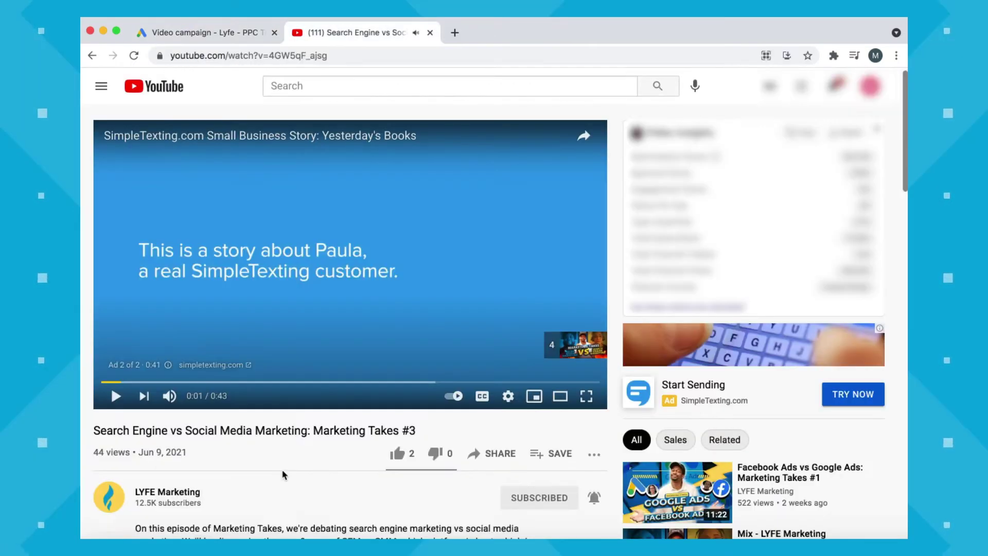
{"action": "scroll", "coordinate": [680, 432], "scroll_direction": "down", "scroll_amount": 1}
{"action": "left_click", "coordinate": [806, 415]}
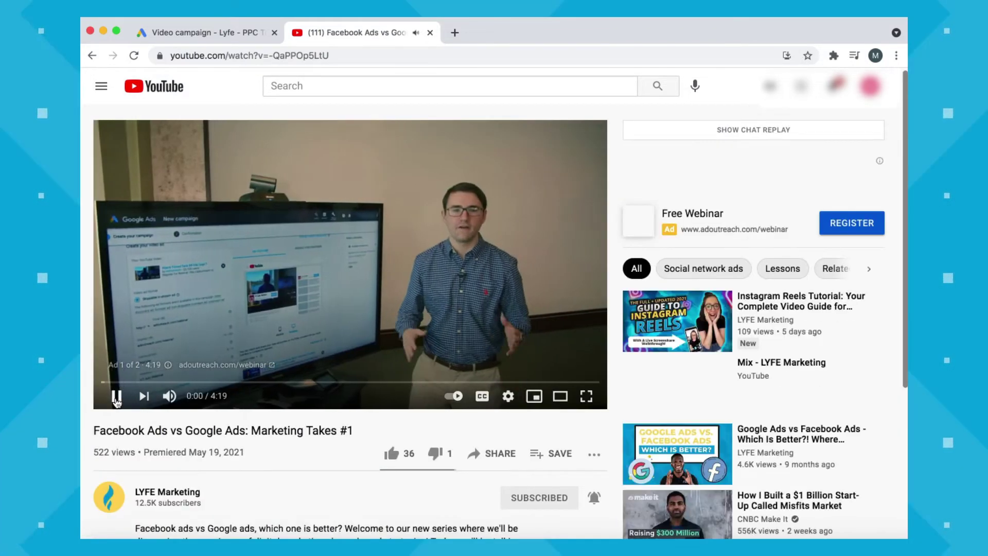
{"action": "left_click", "coordinate": [116, 395]}
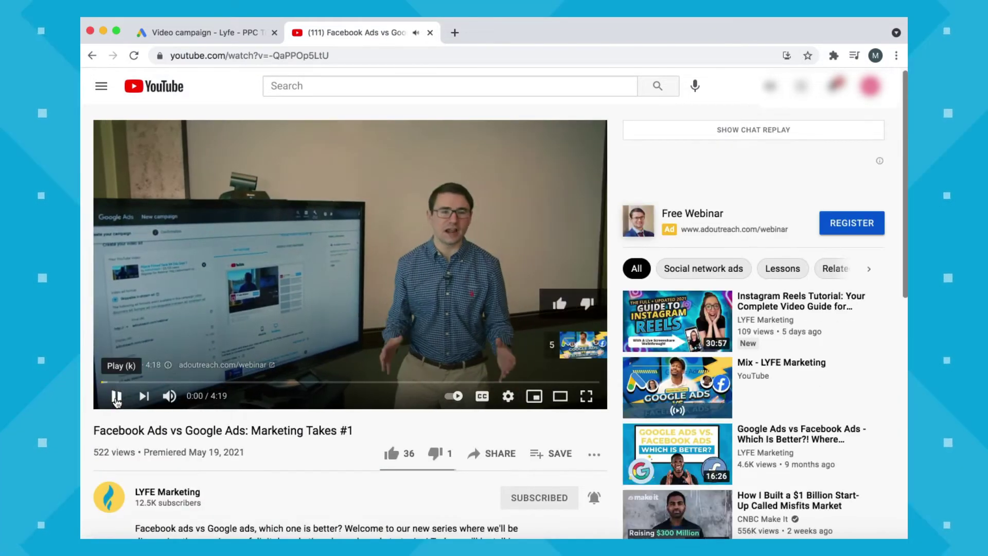
{"action": "left_click", "coordinate": [316, 54]}
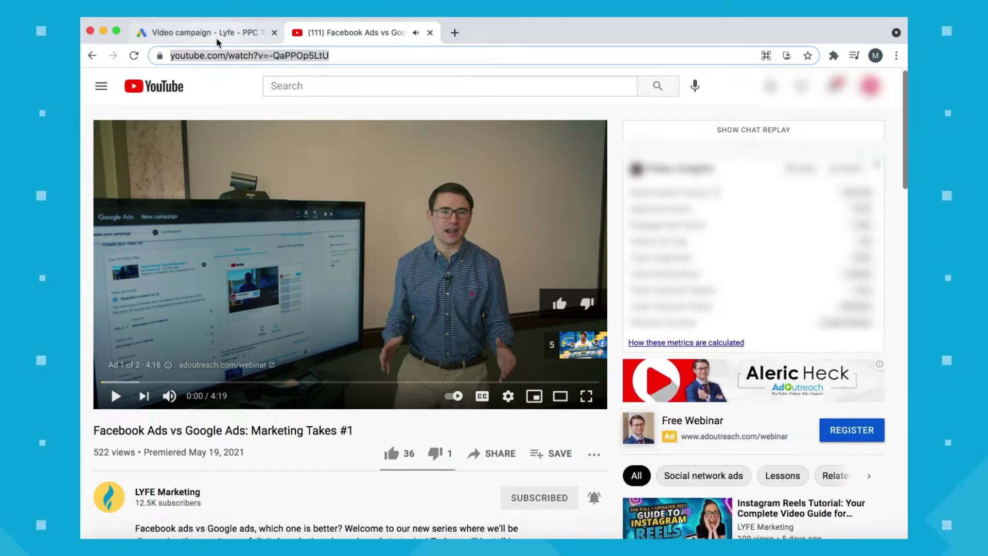
{"action": "left_click", "coordinate": [206, 32]}
{"action": "key", "text": "super+v"}
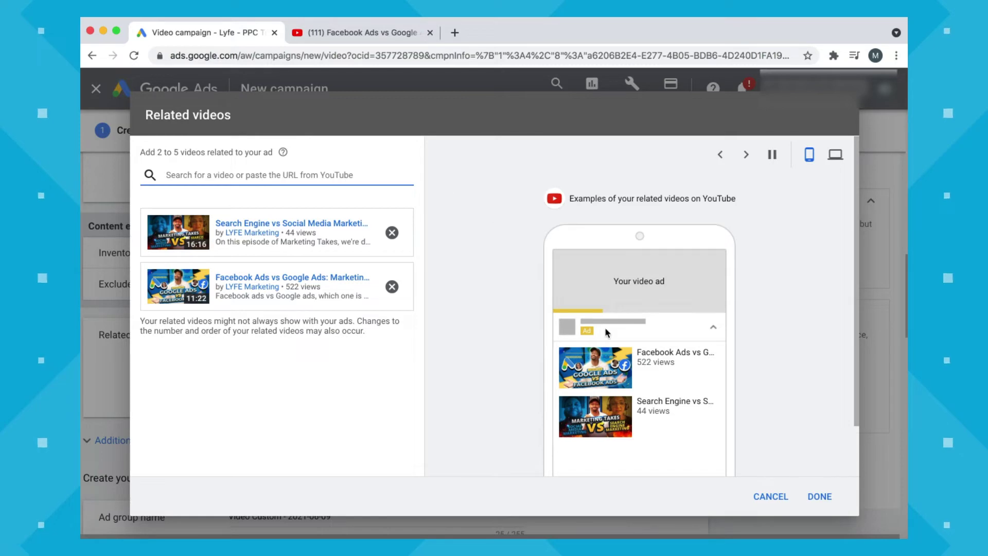
{"action": "left_click", "coordinate": [823, 497]}
{"action": "scroll", "coordinate": [634, 369], "scroll_direction": "down", "scroll_amount": 5}
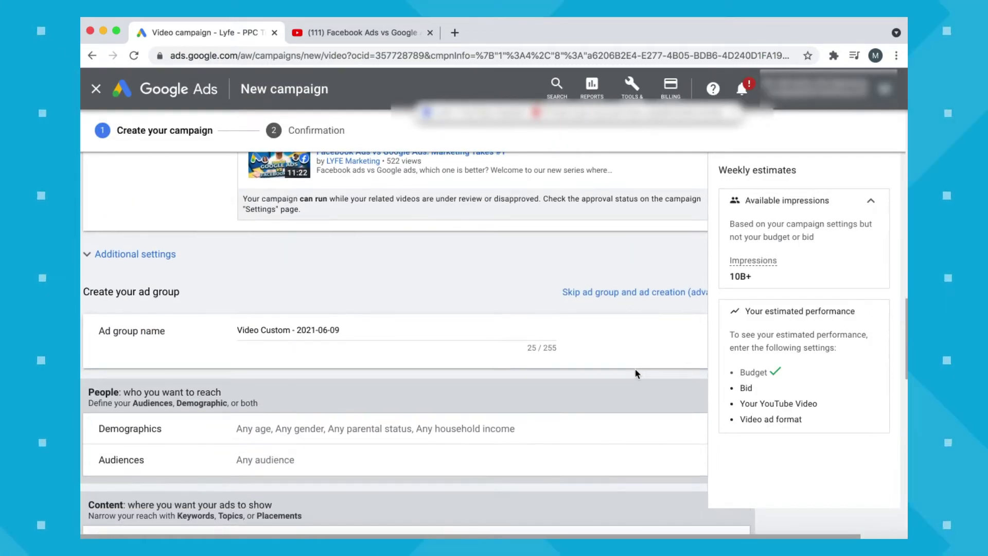
Name the ad group 'IG for Small Biz', leaving additional settings unchanged.
{"action": "left_click", "coordinate": [90, 253]}
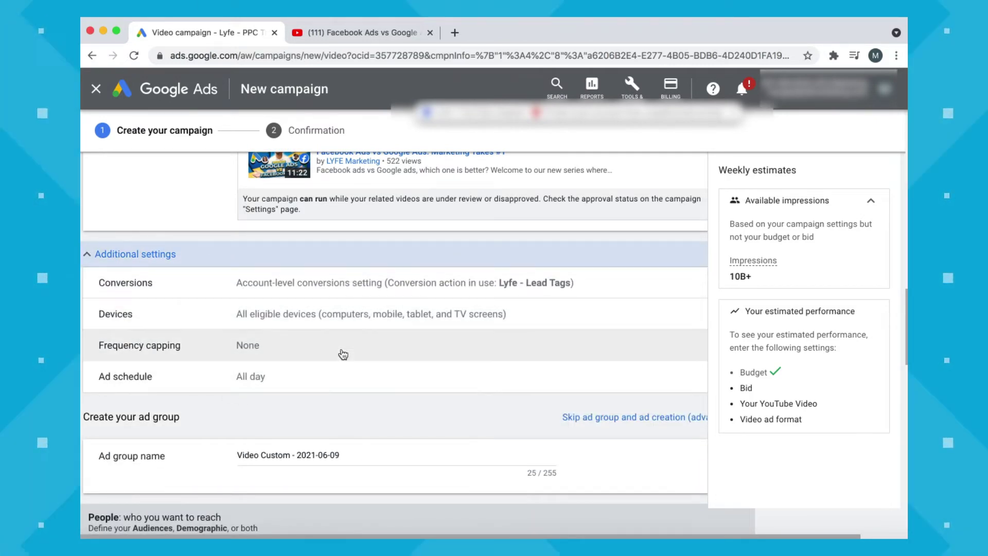
{"action": "left_click", "coordinate": [94, 254]}
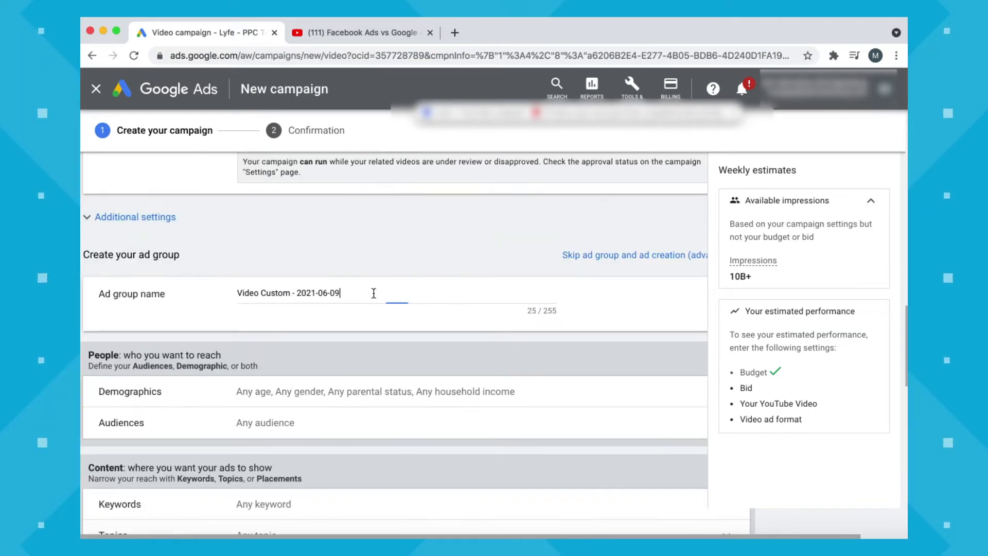
{"action": "triple_click", "coordinate": [374, 293]}
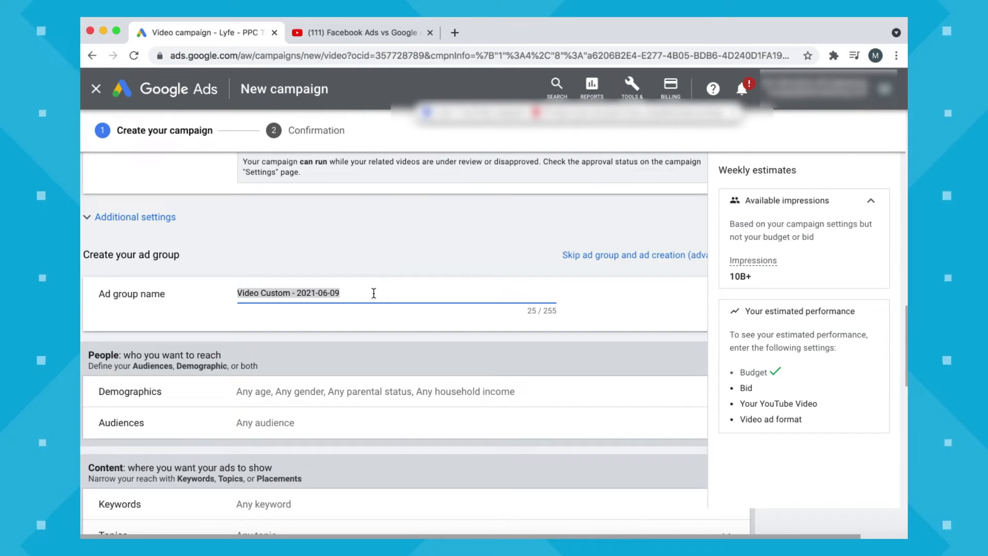
{"action": "type", "text": "IG fo"}
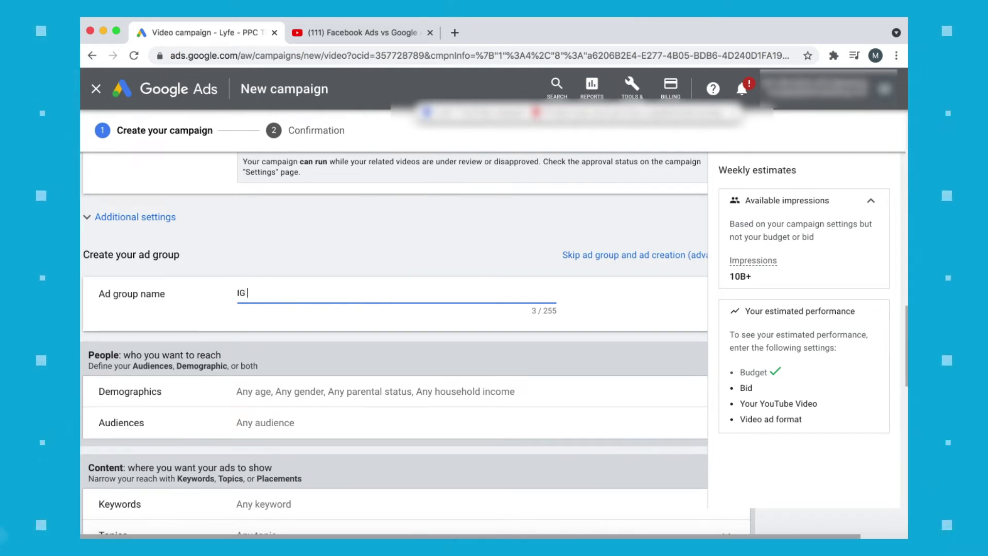
{"action": "type", "text": "r Small Biz"}
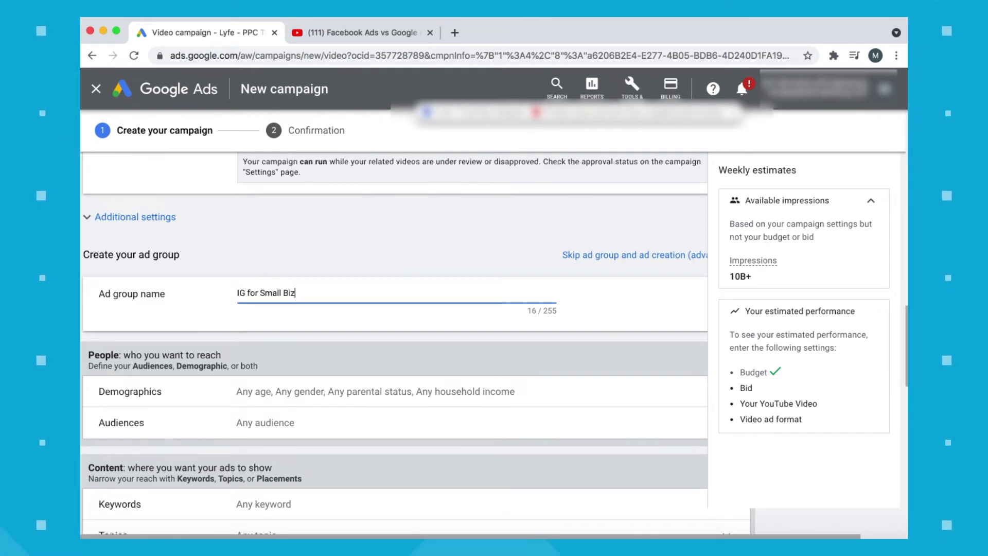
{"action": "scroll", "coordinate": [111, 293], "scroll_direction": "down", "scroll_amount": 2}
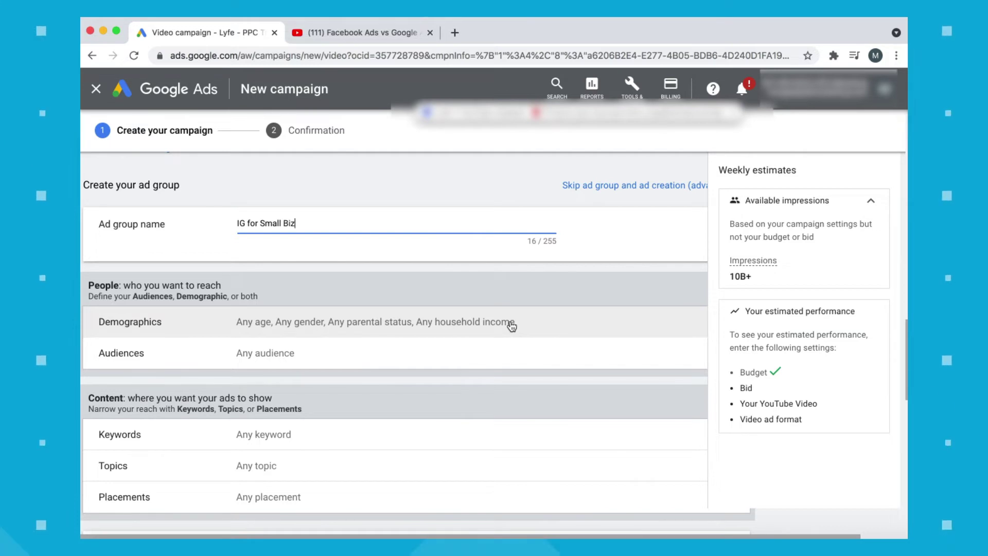
{"action": "left_click", "coordinate": [511, 327]}
Leave demographics open and target the Business Professionals and Business Services audiences.
{"action": "scroll", "coordinate": [429, 340], "scroll_direction": "down", "scroll_amount": 5}
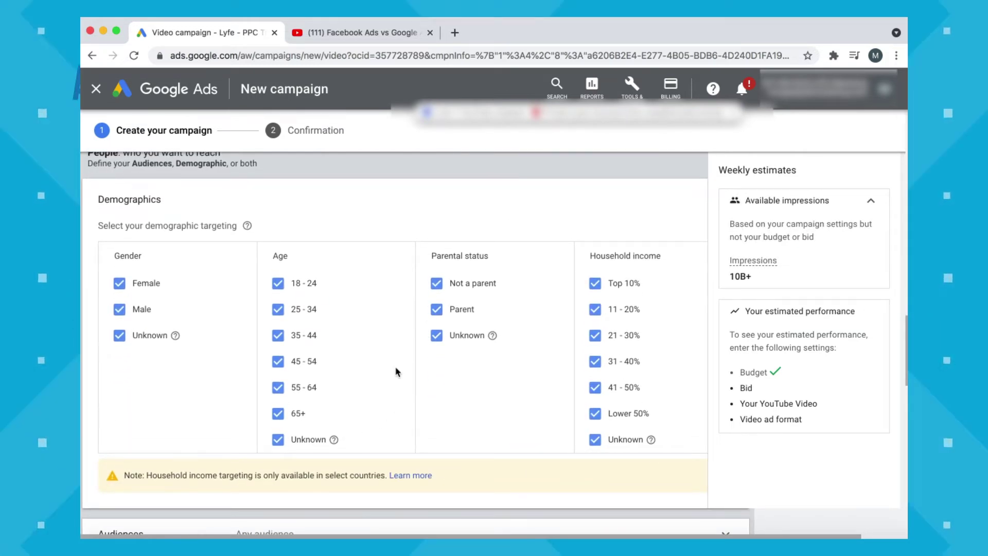
{"action": "left_click", "coordinate": [411, 243]}
{"action": "left_click", "coordinate": [326, 264]}
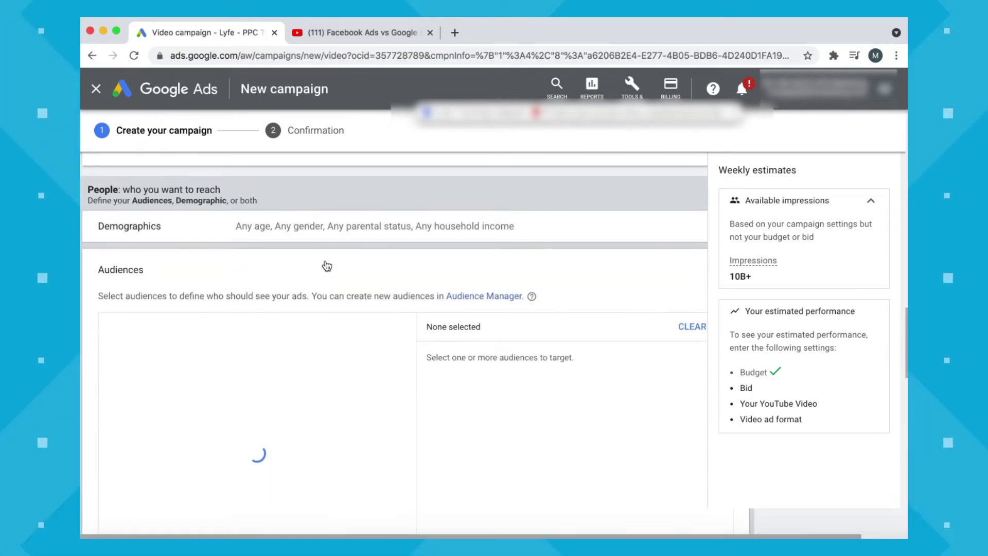
{"action": "scroll", "coordinate": [419, 360], "scroll_direction": "down", "scroll_amount": 3}
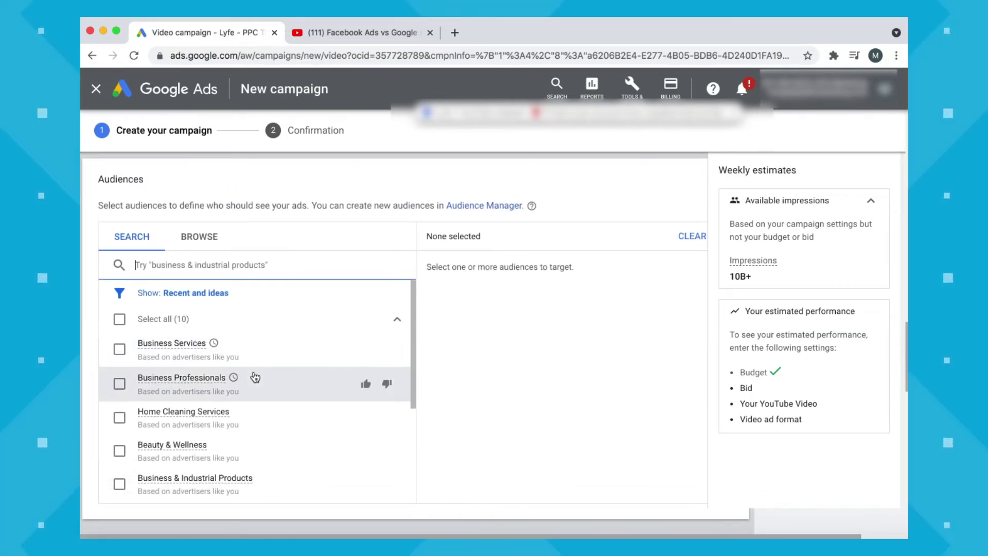
{"action": "scroll", "coordinate": [255, 377], "scroll_direction": "down", "scroll_amount": 1}
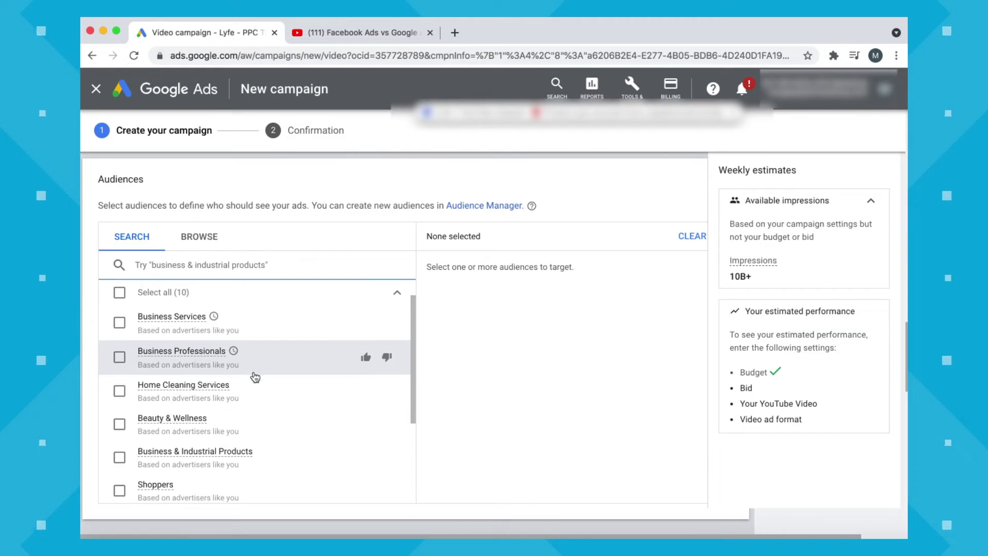
{"action": "left_click", "coordinate": [119, 359]}
{"action": "left_click", "coordinate": [119, 324]}
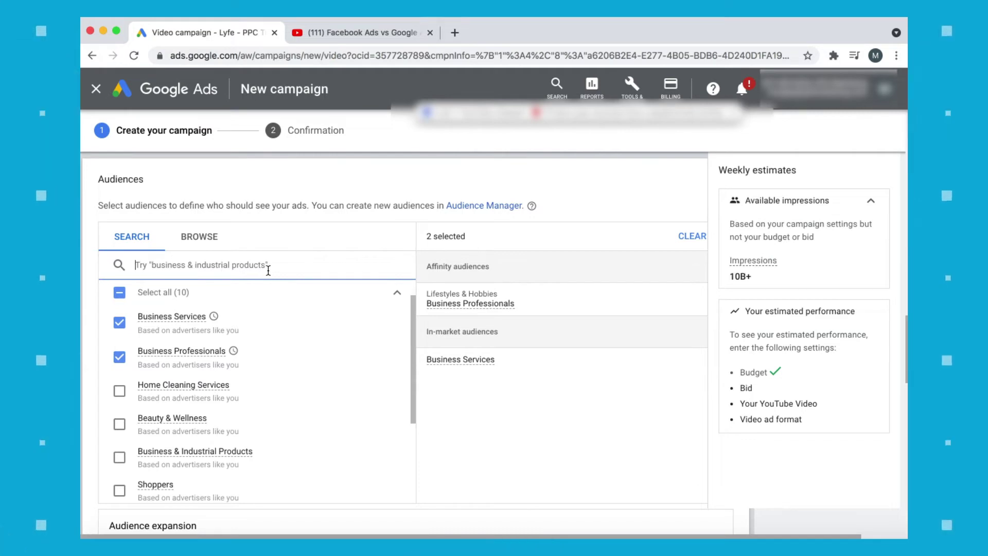
Browse the audience categories, looking inside the combined and the empty custom audiences.
{"action": "left_click", "coordinate": [208, 237]}
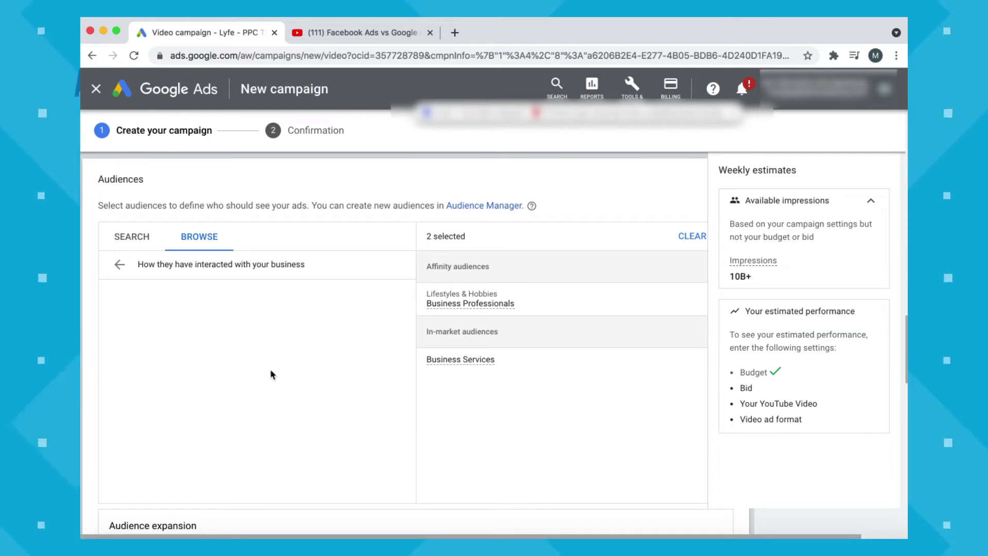
{"action": "left_click", "coordinate": [116, 264]}
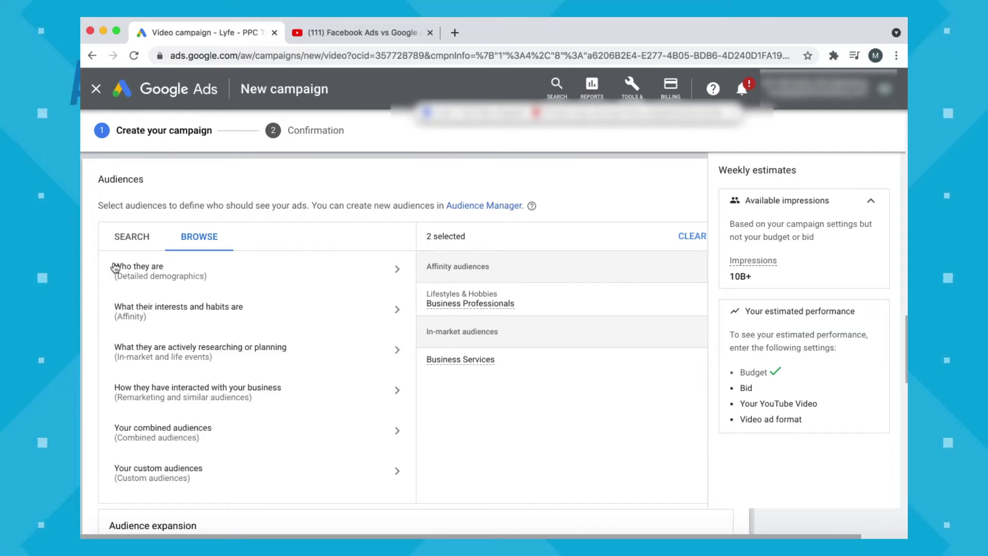
{"action": "left_click", "coordinate": [214, 437]}
{"action": "left_click", "coordinate": [119, 264]}
{"action": "left_click", "coordinate": [208, 476]}
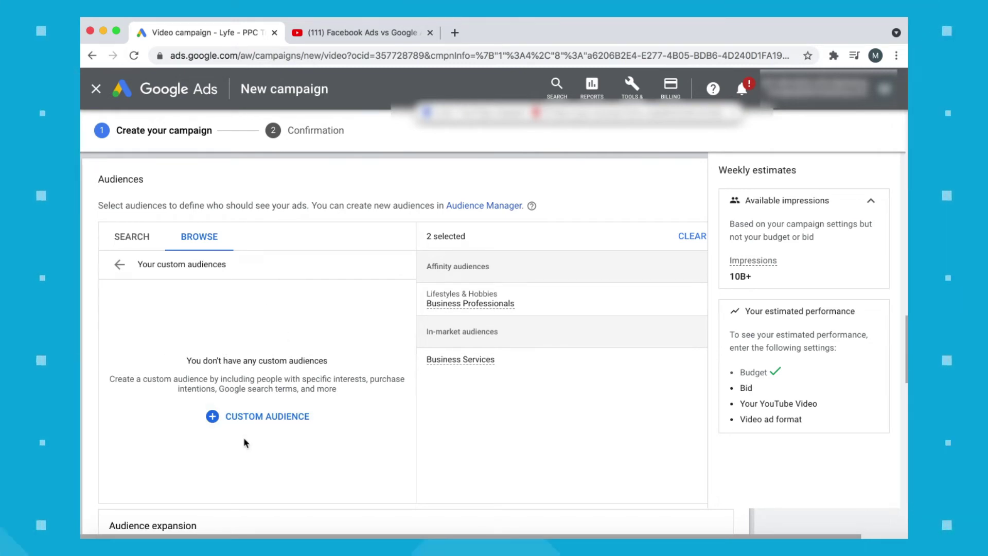
{"action": "left_click", "coordinate": [119, 264]}
{"action": "scroll", "coordinate": [103, 257], "scroll_direction": "down", "scroll_amount": 5}
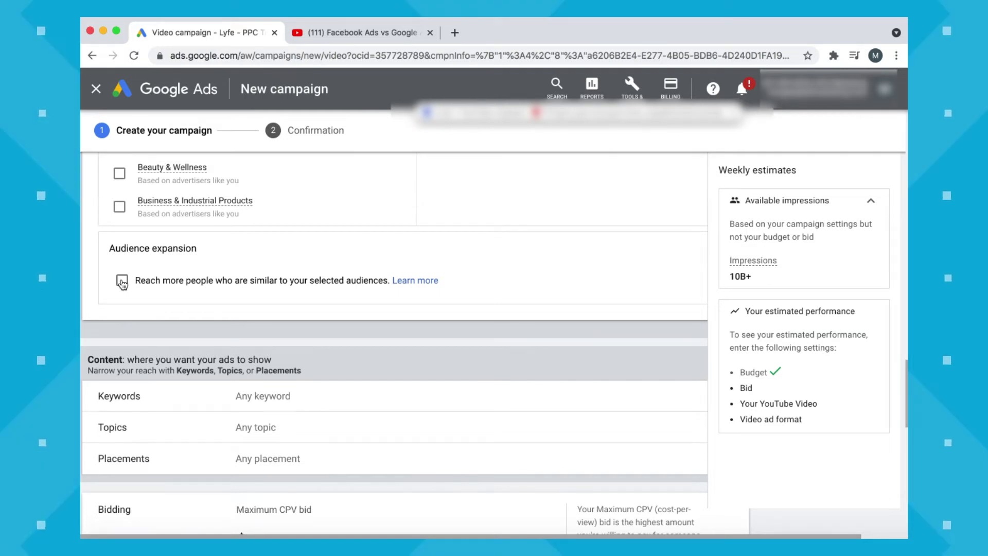
Add the keyword 'Instagram stories for small business' to the ad group.
{"action": "scroll", "coordinate": [354, 299], "scroll_direction": "down", "scroll_amount": 3}
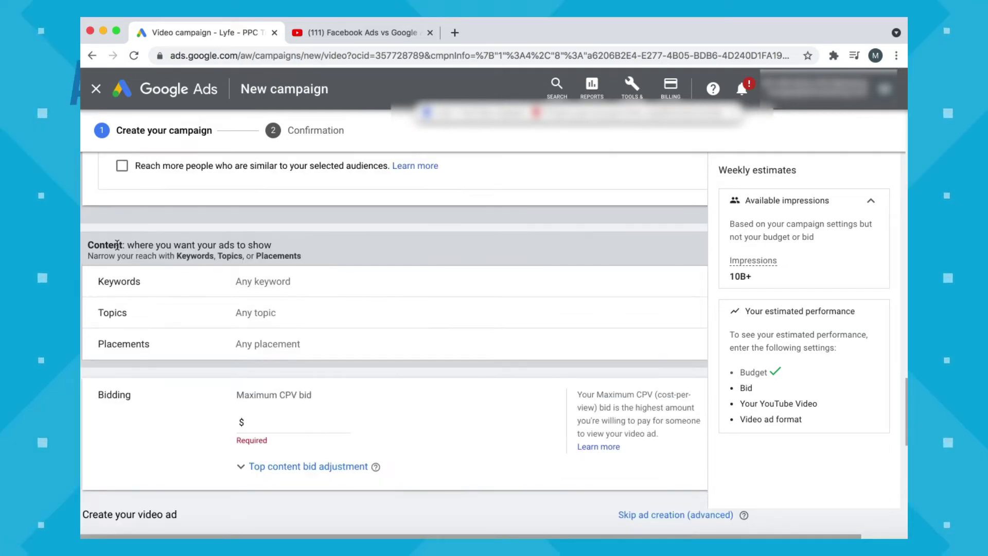
{"action": "left_click", "coordinate": [328, 290]}
{"action": "left_click", "coordinate": [222, 369]}
{"action": "type", "text": "Instagram stories for small business"}
Pull keyword ideas based on lyfemarketing.com.
{"action": "scroll", "coordinate": [223, 369], "scroll_direction": "down", "scroll_amount": 1}
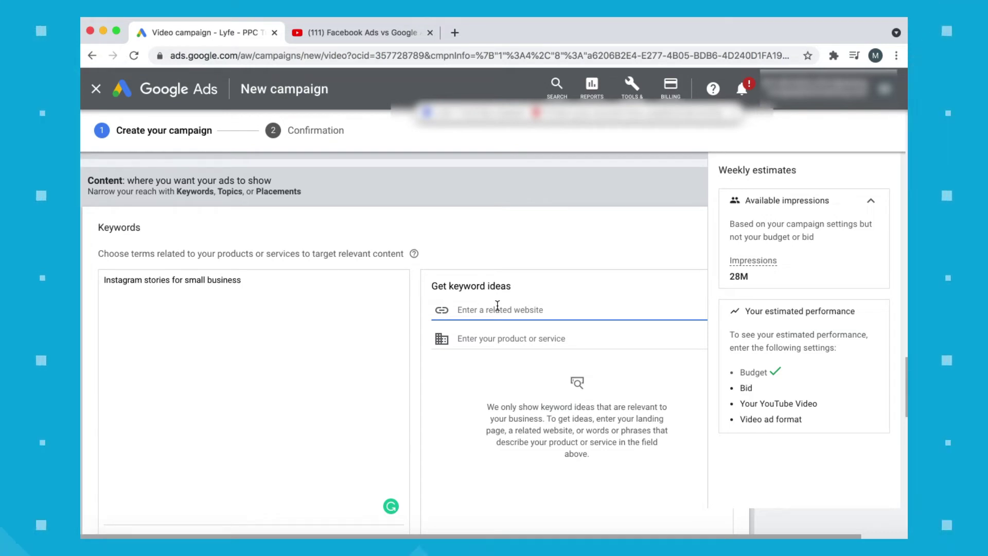
{"action": "type", "text": "lyfemarketin"}
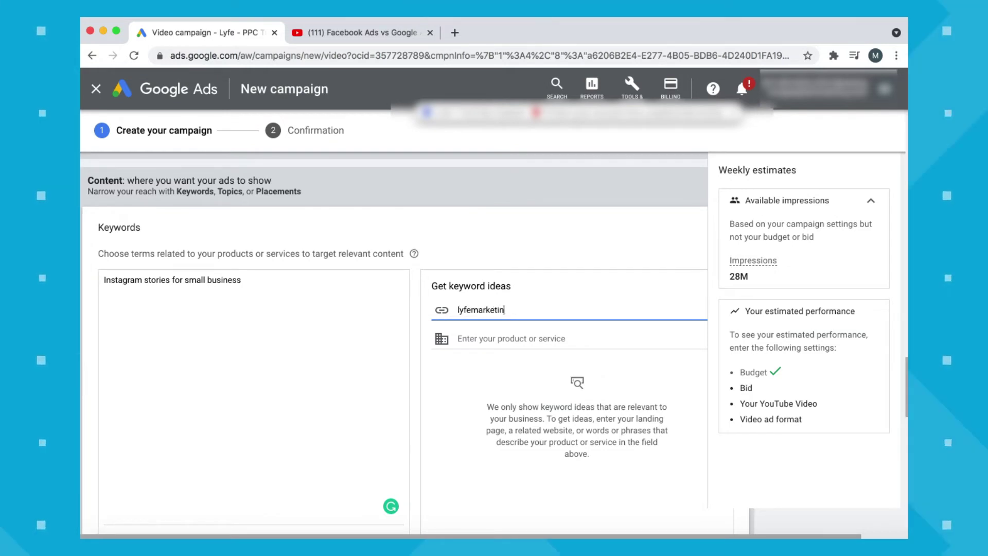
{"action": "type", "text": "g.com"}
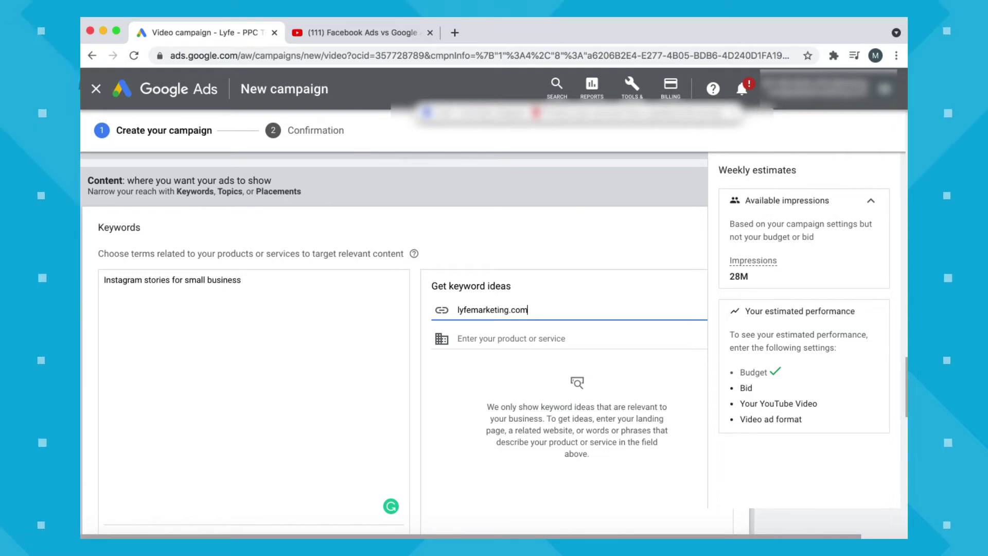
{"action": "key", "text": "Return"}
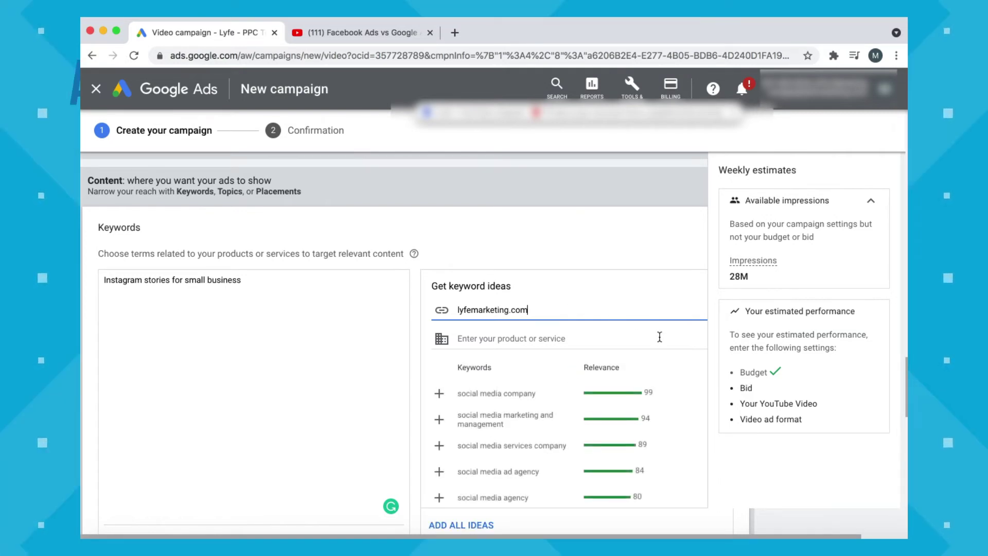
{"action": "scroll", "coordinate": [661, 340], "scroll_direction": "down", "scroll_amount": 1}
{"action": "scroll", "coordinate": [570, 412], "scroll_direction": "down", "scroll_amount": 3}
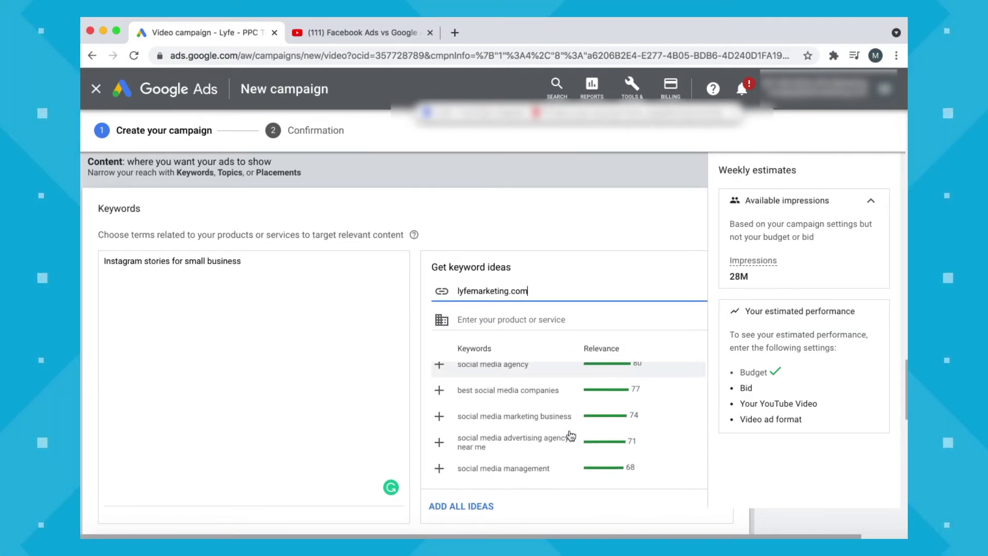
{"action": "scroll", "coordinate": [566, 432], "scroll_direction": "down", "scroll_amount": 5}
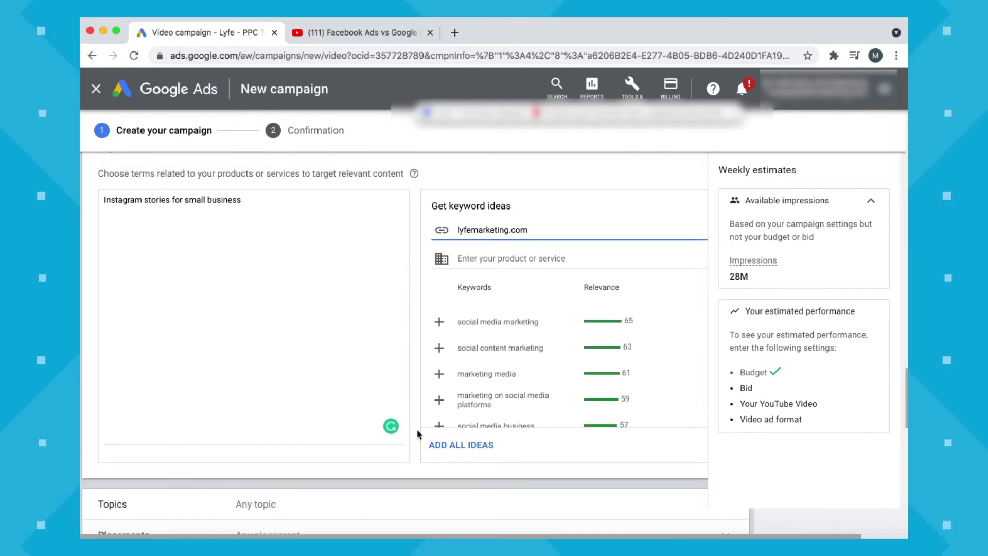
{"action": "scroll", "coordinate": [413, 424], "scroll_direction": "down", "scroll_amount": 4}
{"action": "left_click", "coordinate": [267, 283]}
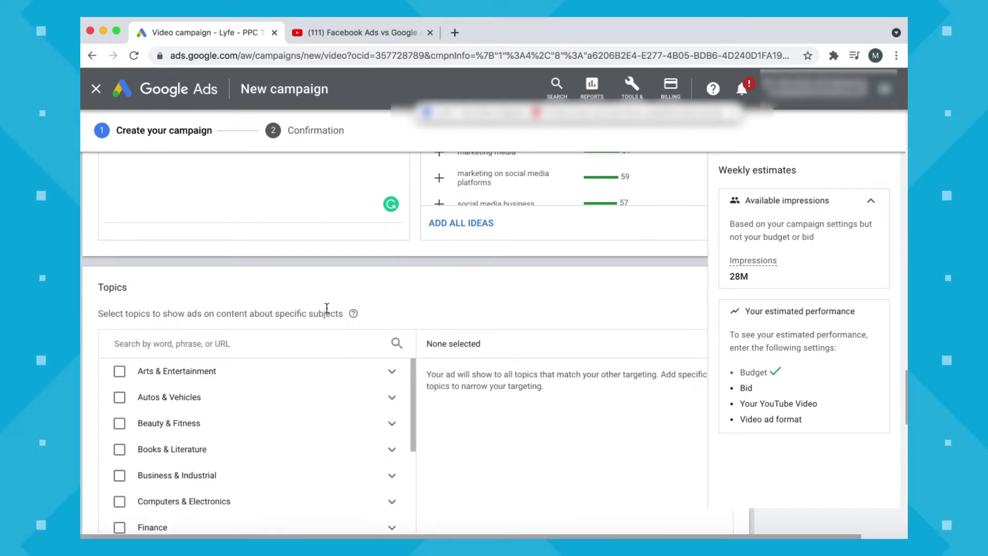
{"action": "scroll", "coordinate": [327, 309], "scroll_direction": "down", "scroll_amount": 2}
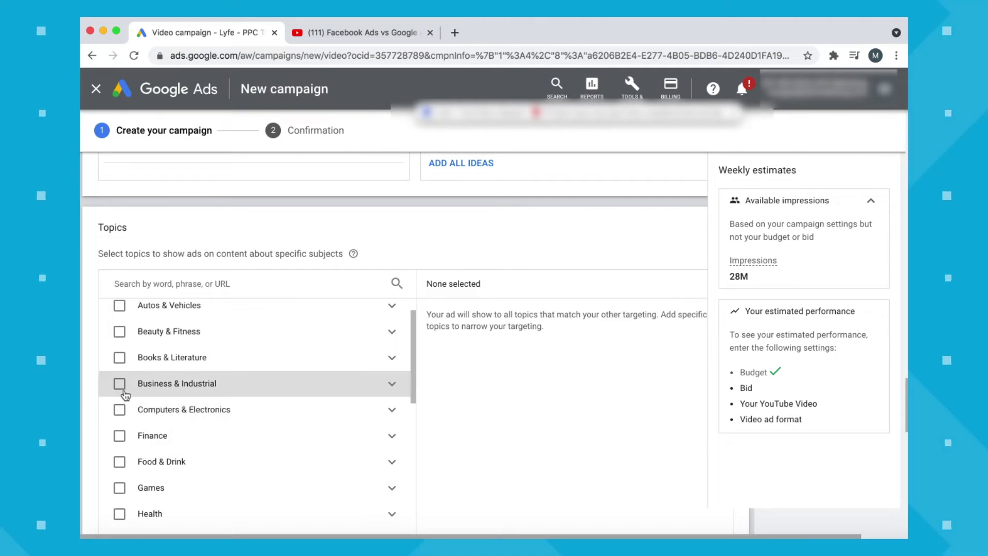
Target the Advertising & Marketing subtopic under Business & Industrial.
{"action": "left_click", "coordinate": [392, 383]}
{"action": "scroll", "coordinate": [266, 444], "scroll_direction": "down", "scroll_amount": 2}
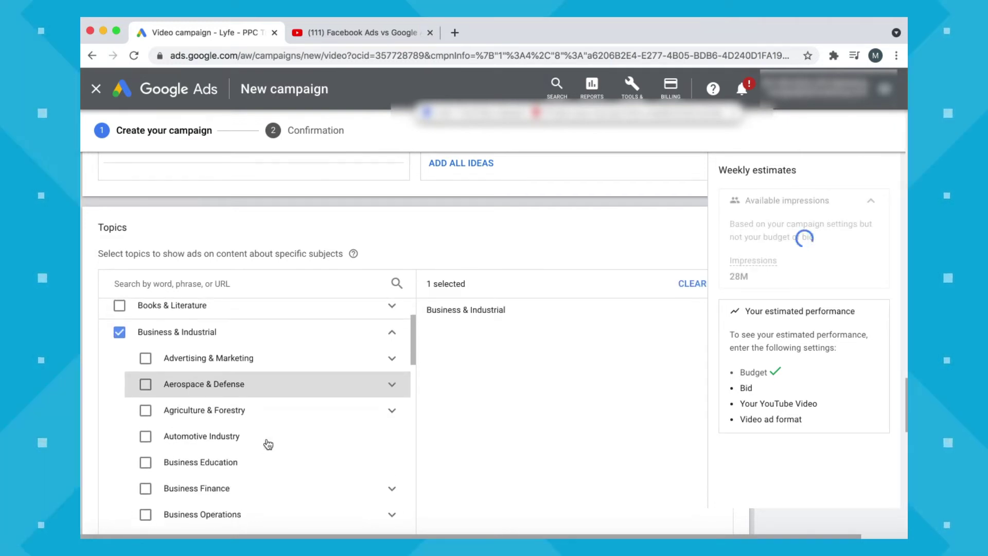
{"action": "left_click", "coordinate": [145, 360]}
{"action": "left_click", "coordinate": [391, 333]}
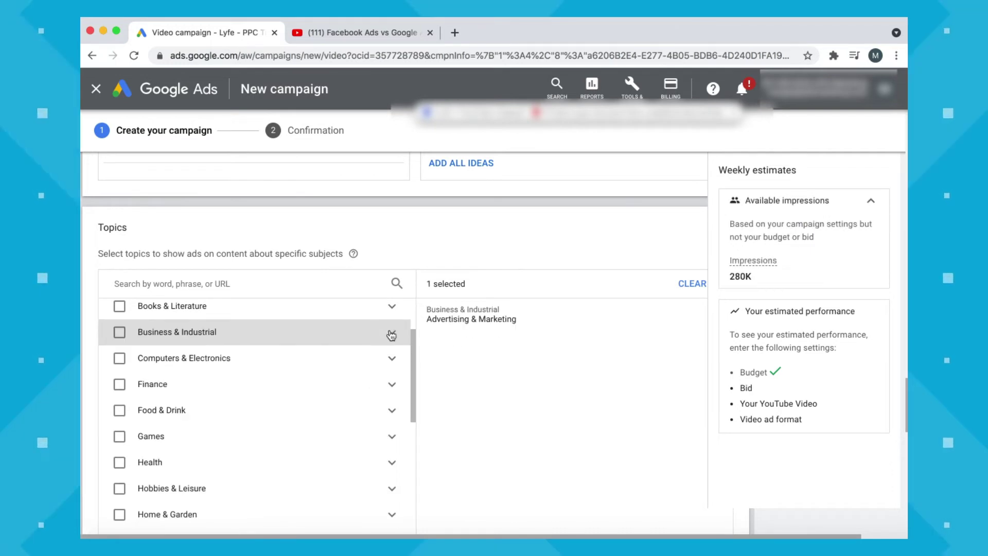
{"action": "scroll", "coordinate": [210, 510], "scroll_direction": "down", "scroll_amount": 5}
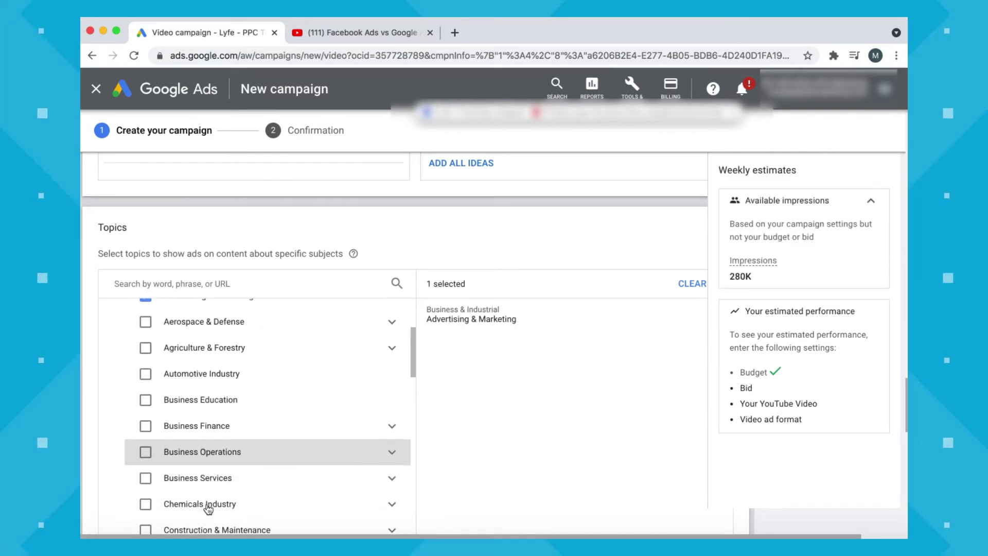
{"action": "scroll", "coordinate": [261, 451], "scroll_direction": "down", "scroll_amount": 10}
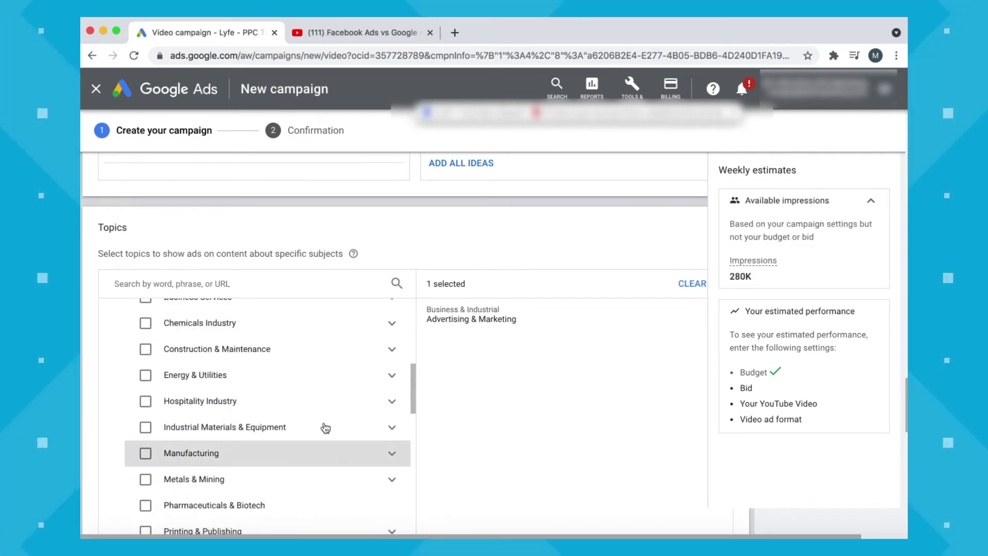
{"action": "left_click", "coordinate": [305, 386]}
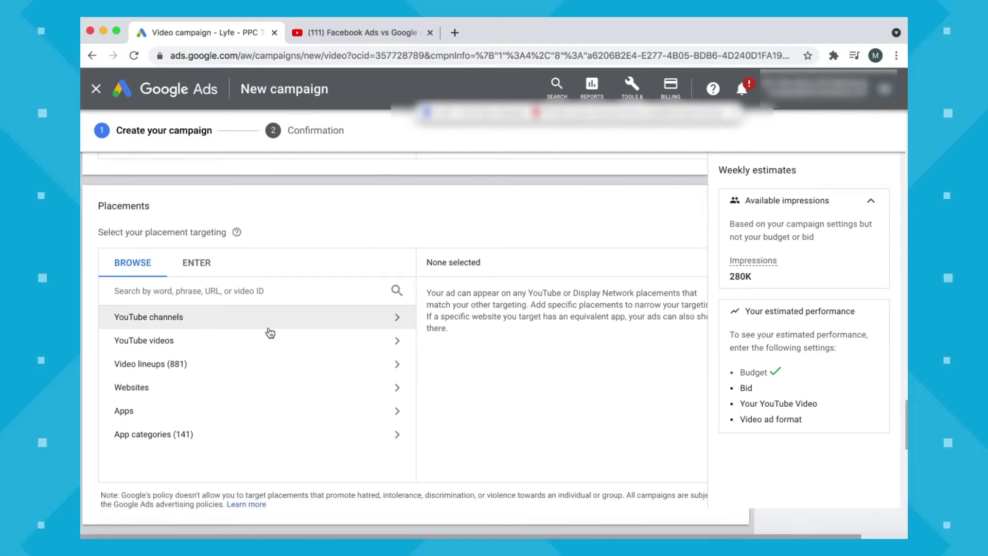
Add the HubSpot YouTube channel as a placement, with a $3.00 maximum CPV bid.
{"action": "left_click", "coordinate": [160, 294]}
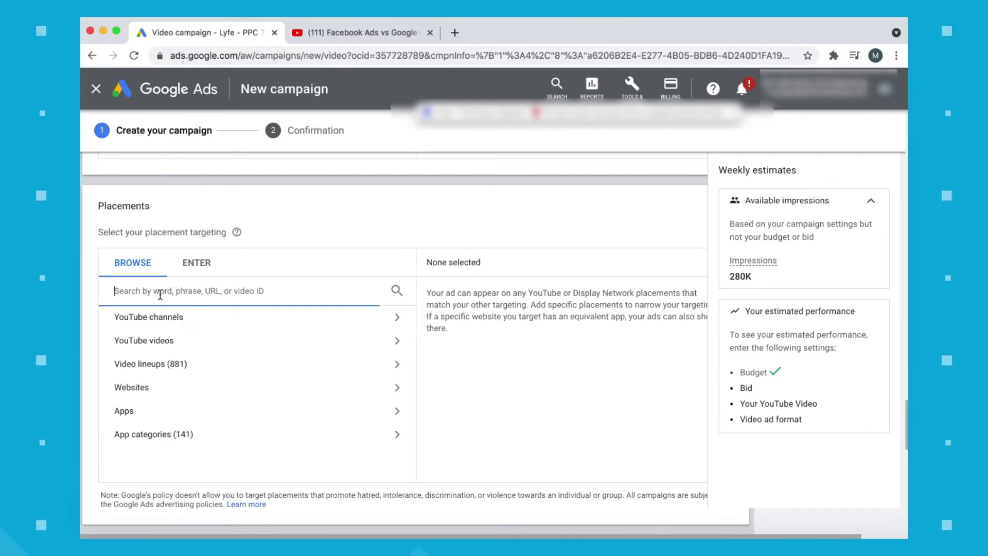
{"action": "type", "text": "Hubspot"}
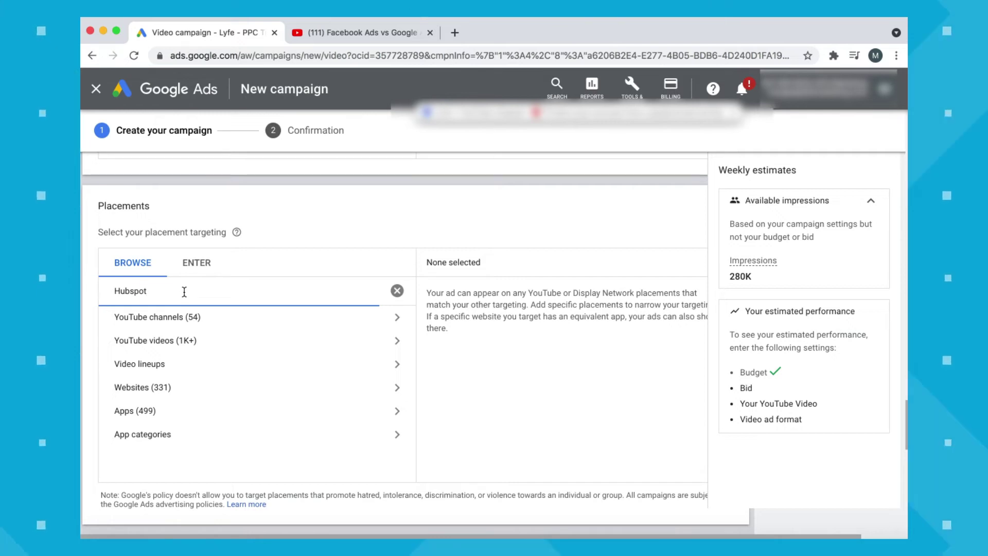
{"action": "left_click", "coordinate": [271, 323]}
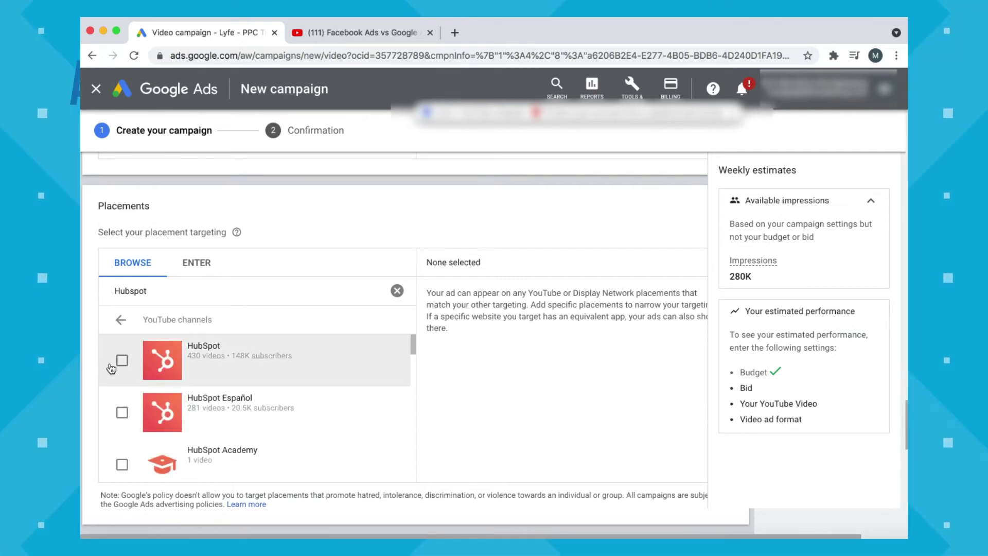
{"action": "left_click", "coordinate": [121, 362]}
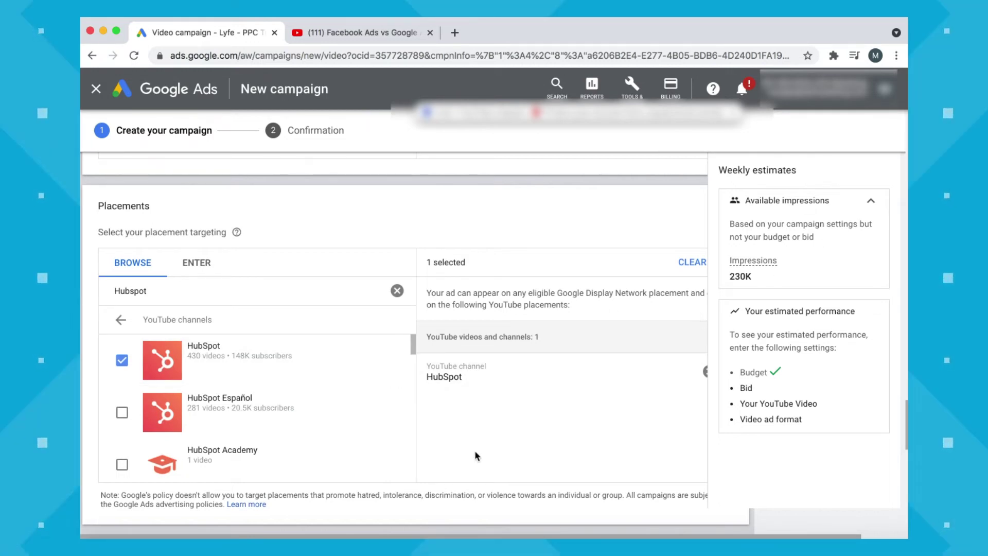
{"action": "scroll", "coordinate": [474, 452], "scroll_direction": "down", "scroll_amount": 5}
{"action": "scroll", "coordinate": [476, 453], "scroll_direction": "down", "scroll_amount": 1}
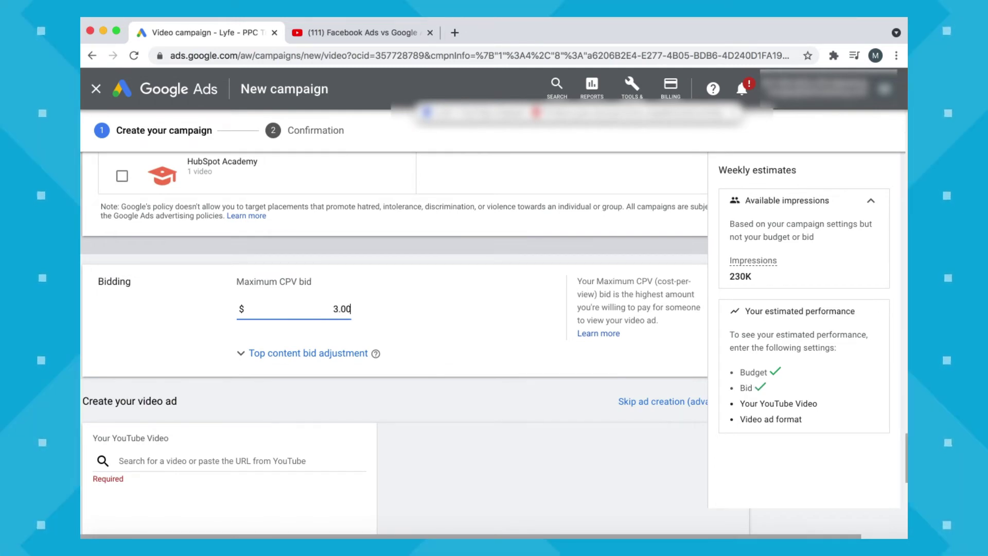
Apply a 25% top content bid adjustment, raising the $3.00 bid to $3.75.
{"action": "left_click", "coordinate": [241, 354]}
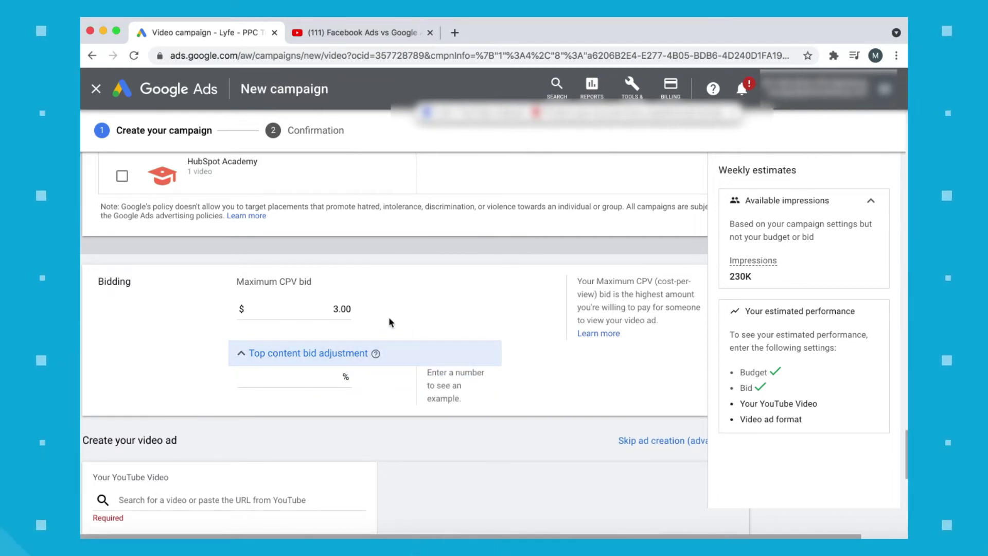
{"action": "left_click", "coordinate": [240, 353]}
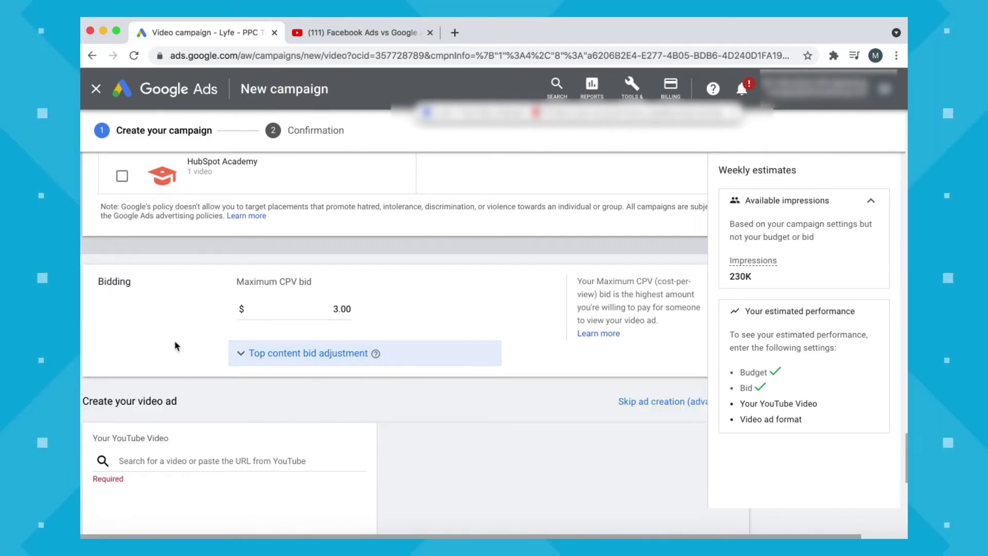
{"action": "left_click", "coordinate": [241, 354]}
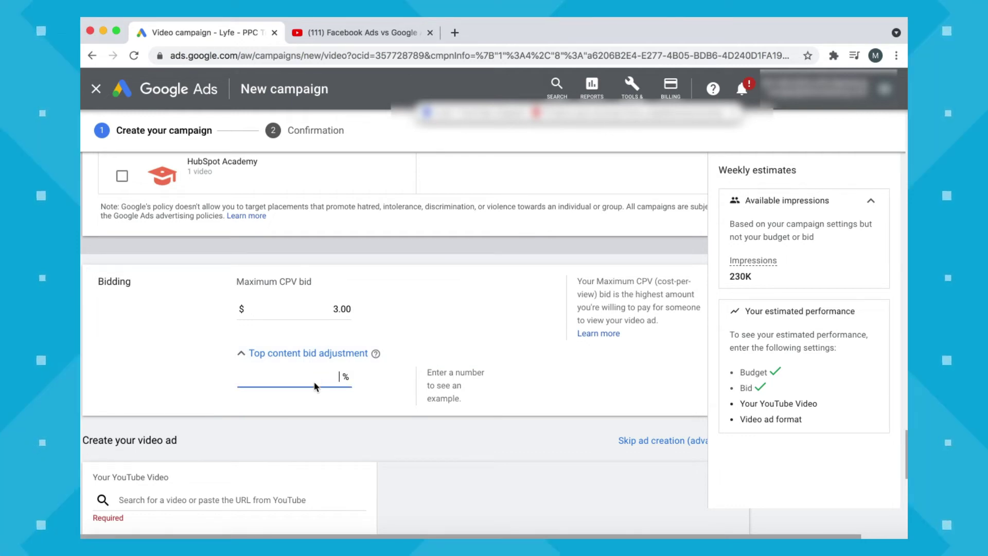
{"action": "type", "text": "25"}
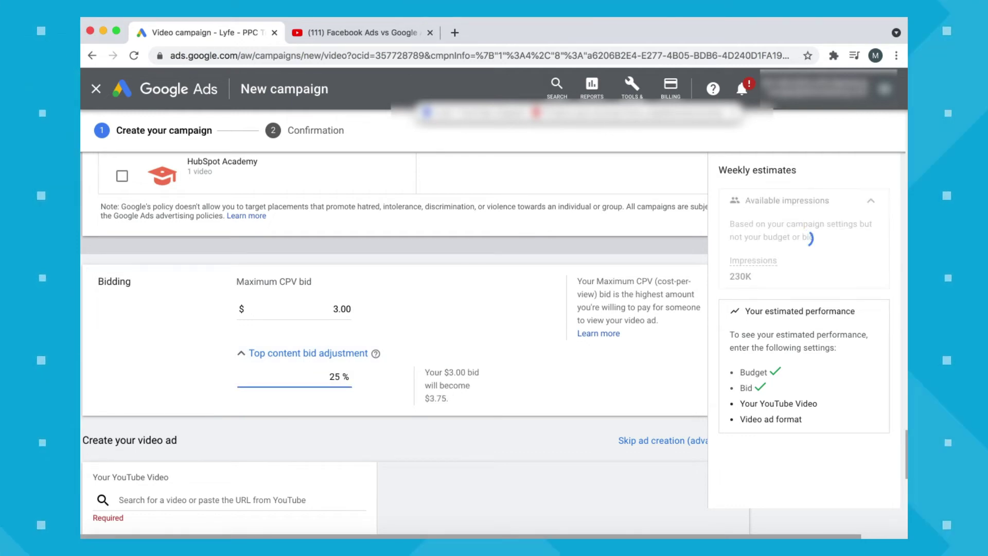
{"action": "triple_click", "coordinate": [449, 400]}
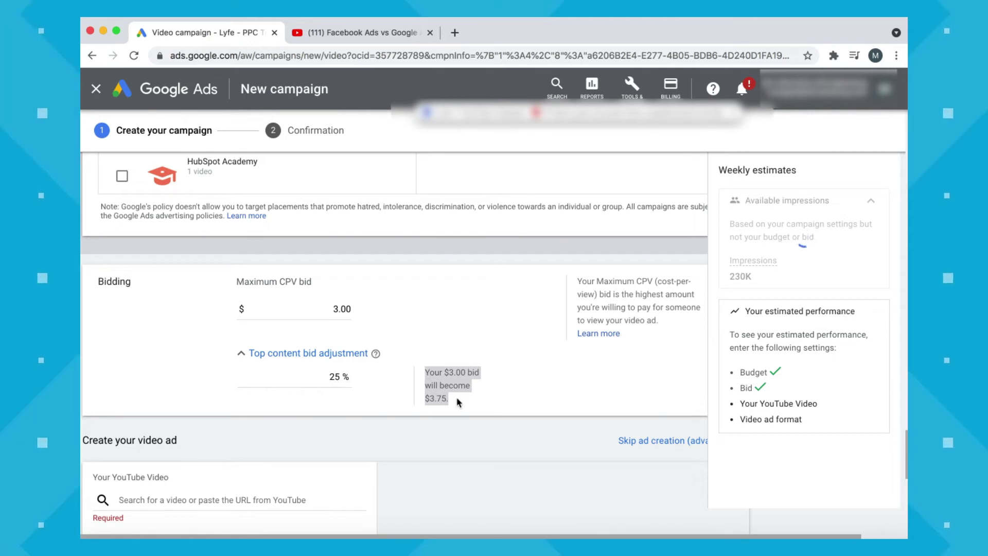
{"action": "left_click", "coordinate": [405, 362]}
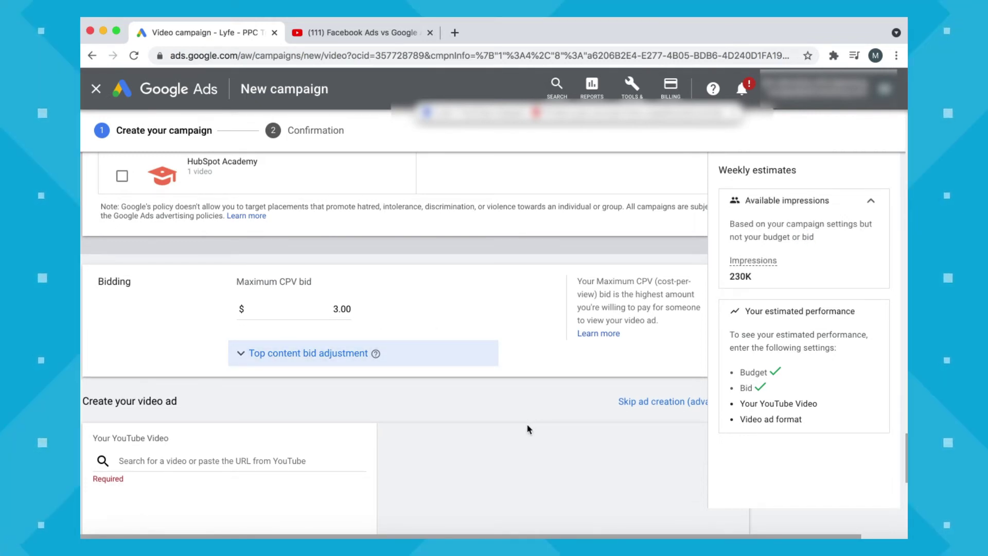
{"action": "scroll", "coordinate": [529, 425], "scroll_direction": "down", "scroll_amount": 5}
{"action": "left_click", "coordinate": [165, 234]}
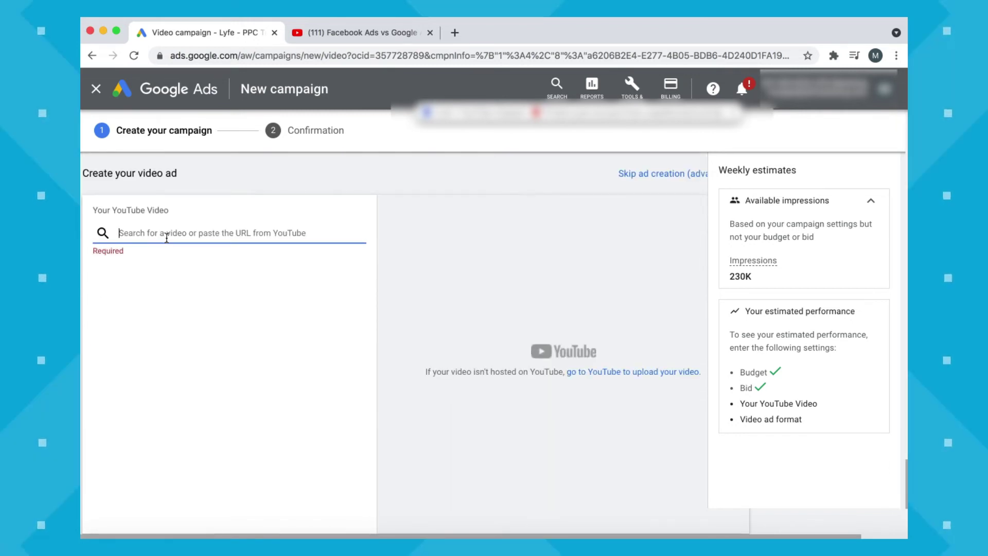
Open the Instagram Reels Tutorial video on YouTube and copy its link.
{"action": "left_click", "coordinate": [330, 40]}
{"action": "scroll", "coordinate": [418, 318], "scroll_direction": "down", "scroll_amount": 5}
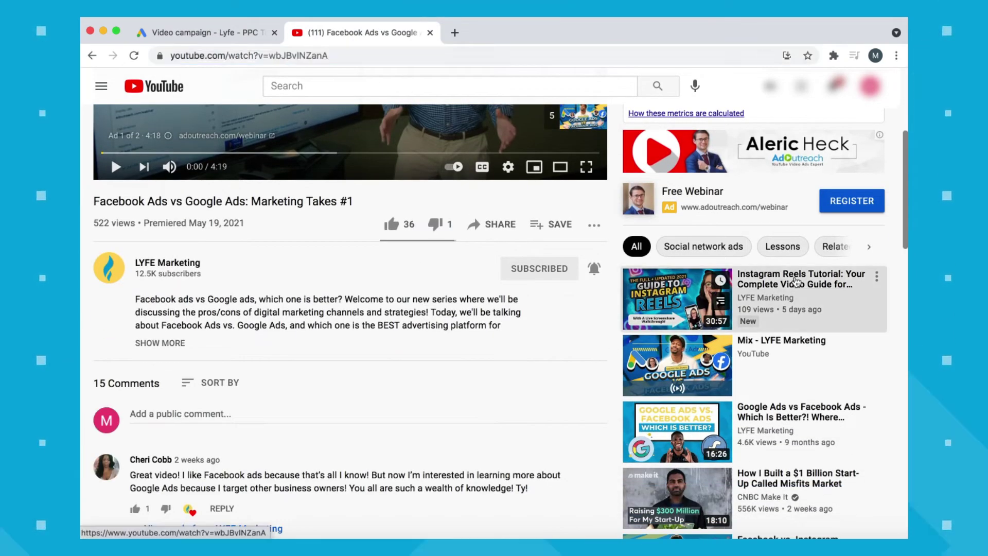
{"action": "left_click", "coordinate": [799, 280]}
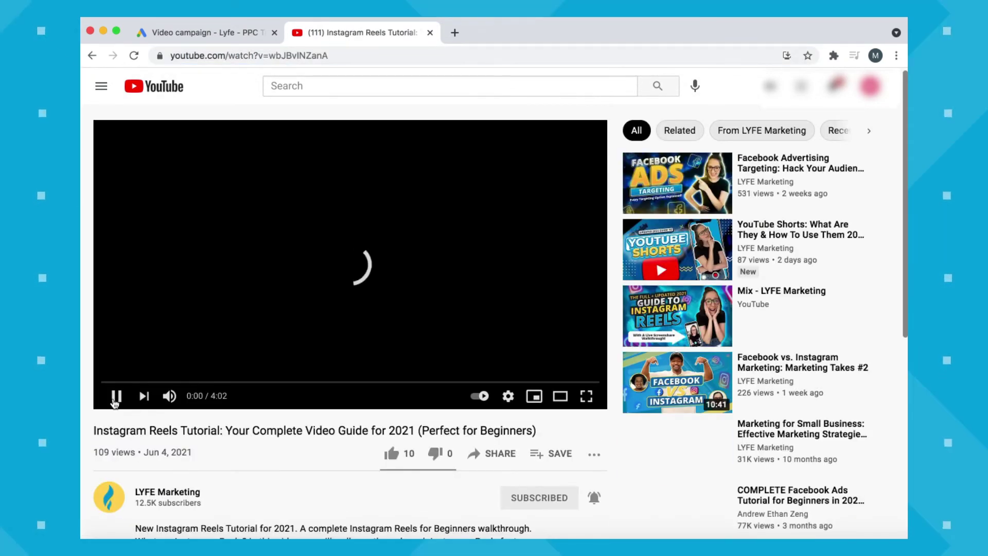
{"action": "left_click", "coordinate": [323, 58]}
{"action": "key", "text": "super+c"}
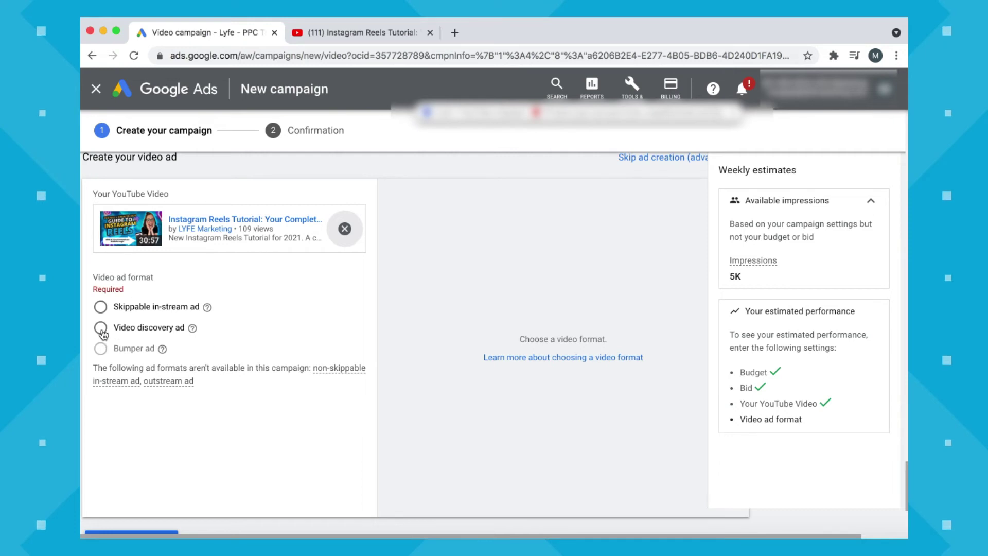
Make it a skippable in-stream ad with the video's watch link as final and display URL.
{"action": "left_click", "coordinate": [100, 309]}
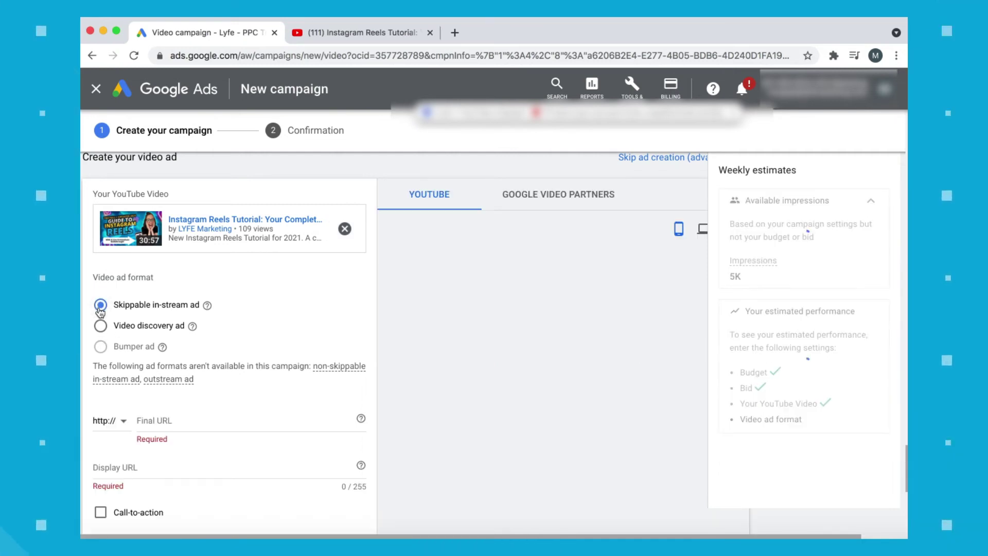
{"action": "scroll", "coordinate": [263, 391], "scroll_direction": "down", "scroll_amount": 2}
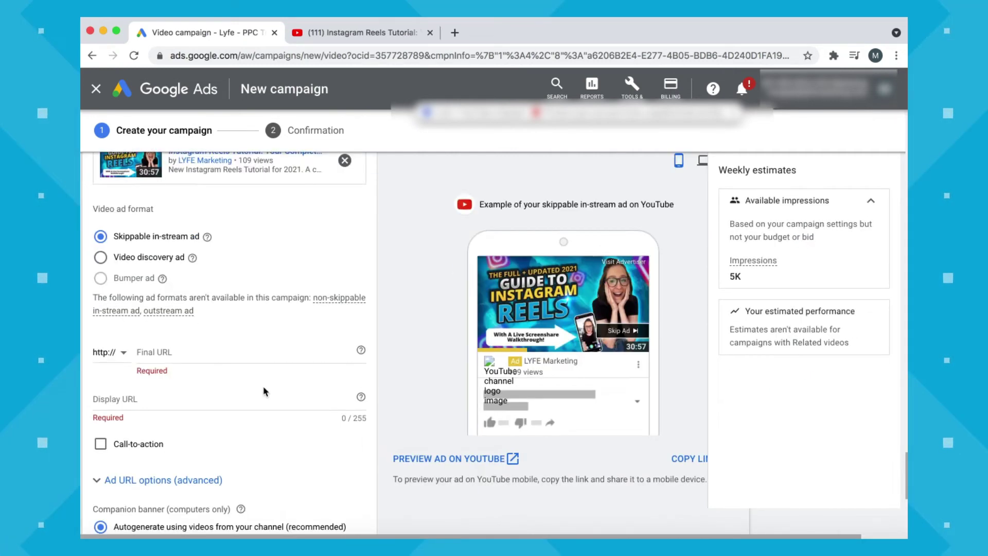
{"action": "left_click", "coordinate": [176, 323]}
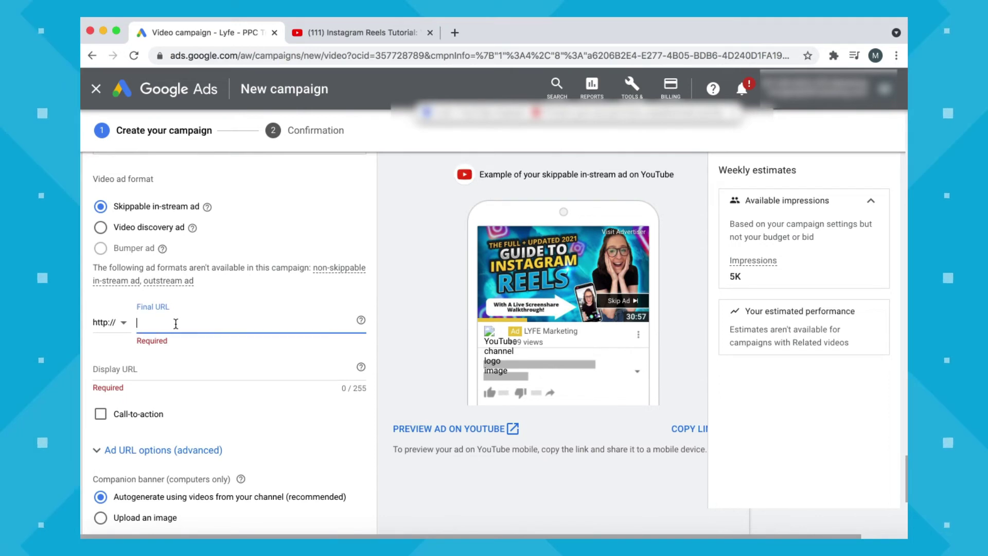
{"action": "key", "text": "super+v"}
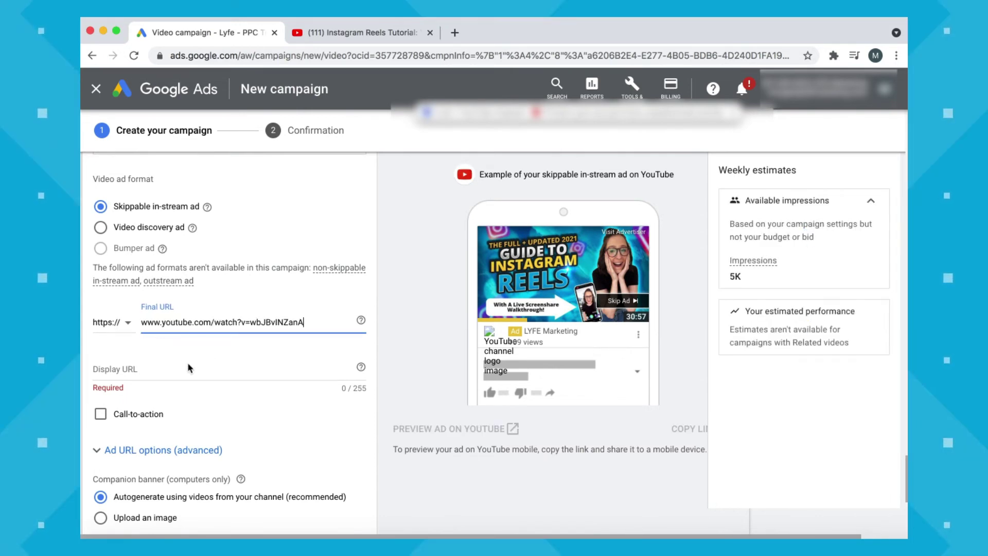
{"action": "left_click", "coordinate": [175, 371]}
{"action": "key", "text": "super+v"}
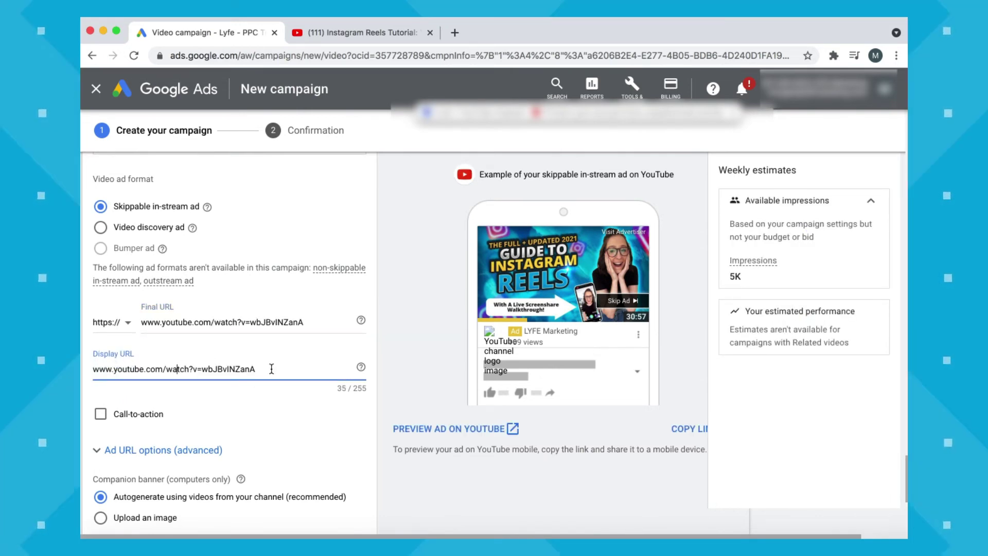
{"action": "scroll", "coordinate": [272, 401], "scroll_direction": "down", "scroll_amount": 2}
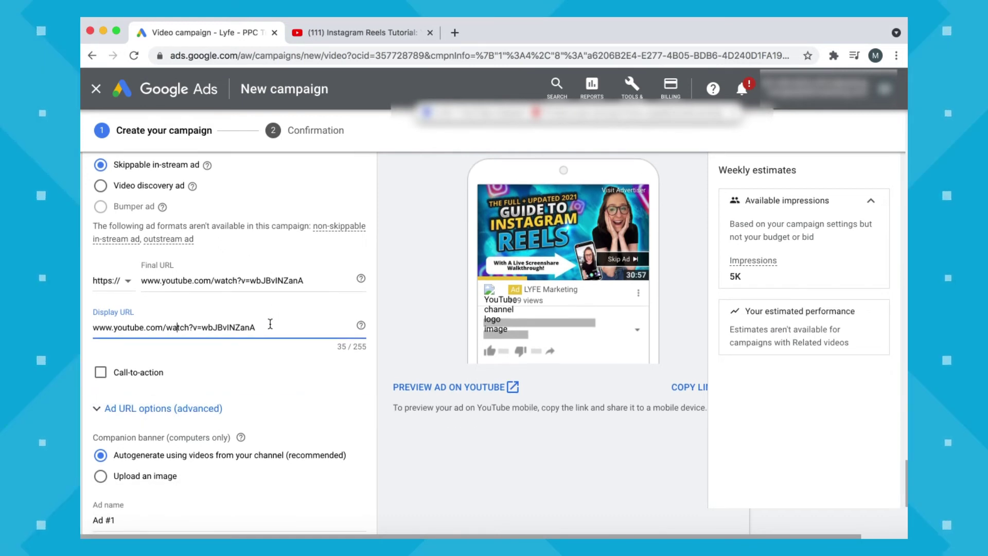
Add a 'Watch More' call-to-action and the headline 'Learn how here'.
{"action": "left_click", "coordinate": [101, 375]}
{"action": "scroll", "coordinate": [244, 386], "scroll_direction": "down", "scroll_amount": 1}
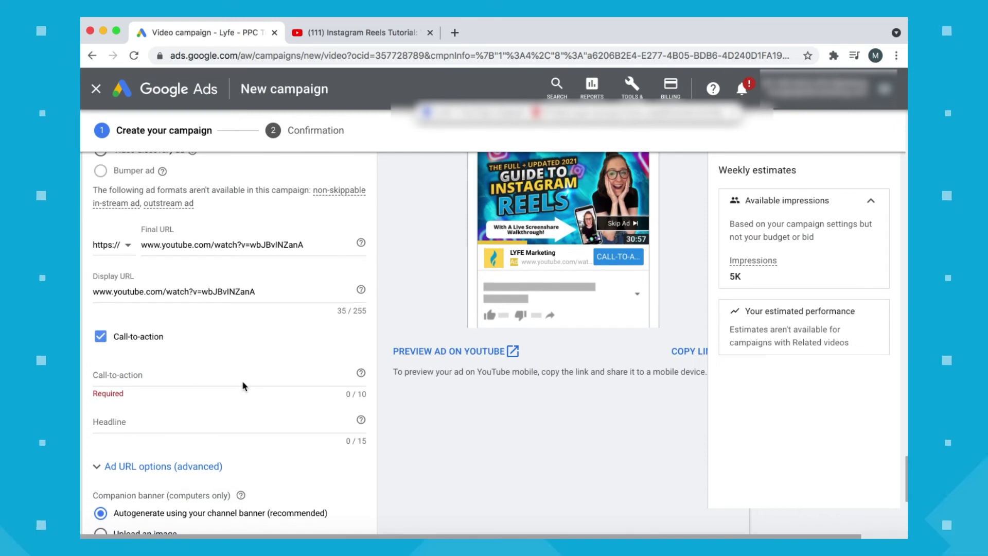
{"action": "type", "text": "Le"}
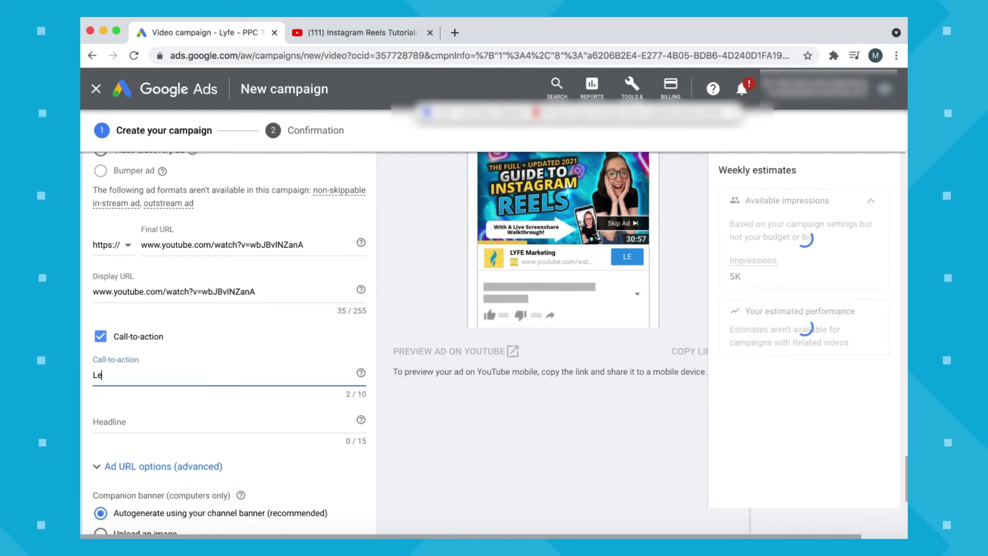
{"action": "type", "text": "arn More"}
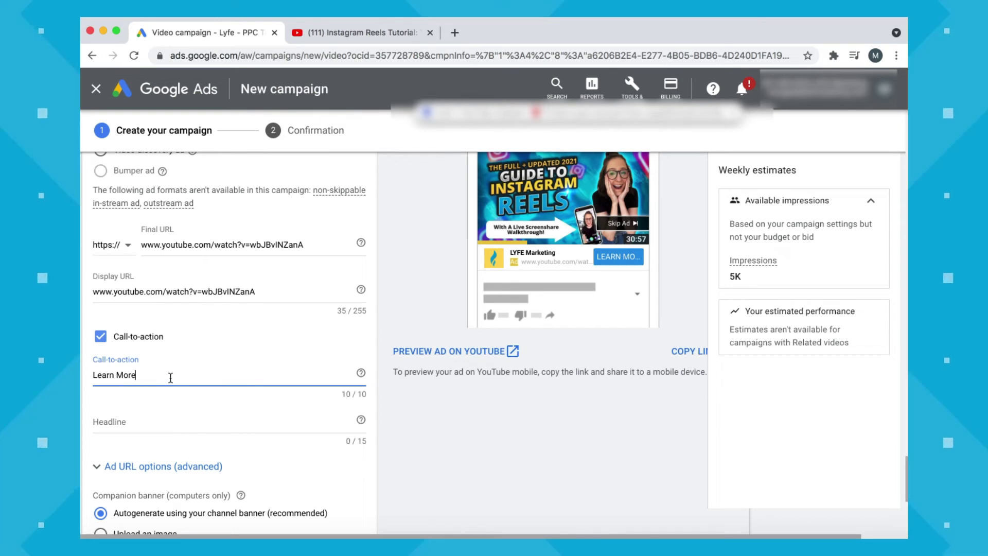
{"action": "key", "text": "BackSpace"}
{"action": "key", "text": "BackSpace"}
{"action": "key", "text": "BackSpace"}
{"action": "key", "text": "BackSpace"}
{"action": "key", "text": "BackSpace"}
{"action": "key", "text": "BackSpace"}
{"action": "key", "text": "BackSpace"}
{"action": "type", "text": "Watch Mor"}
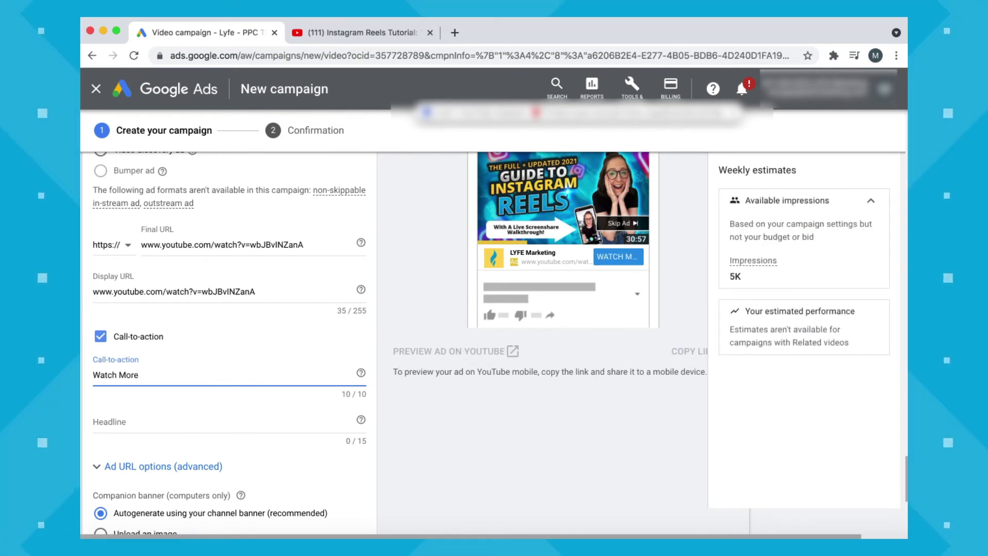
{"action": "left_click", "coordinate": [145, 421]}
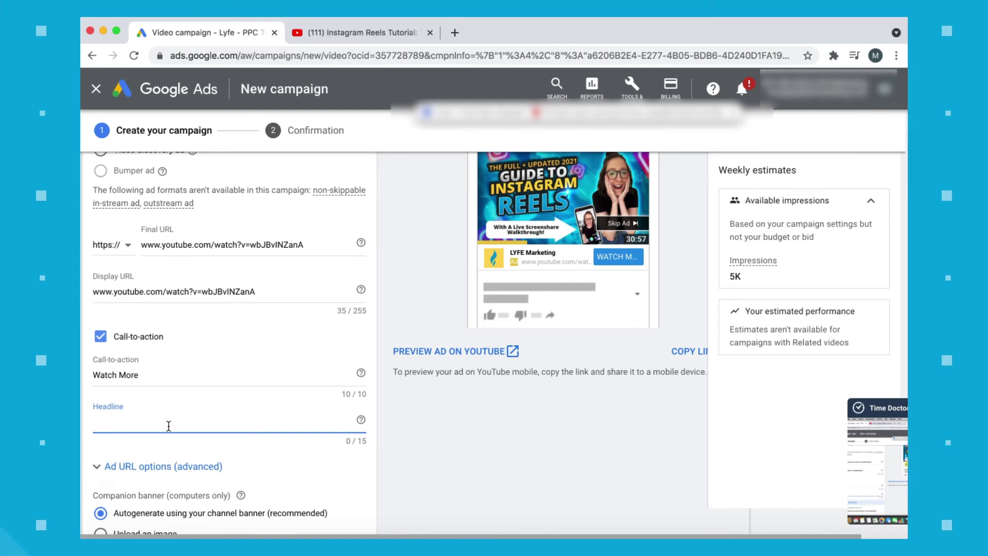
{"action": "type", "text": "Learn how here"}
{"action": "scroll", "coordinate": [210, 329], "scroll_direction": "down", "scroll_amount": 4}
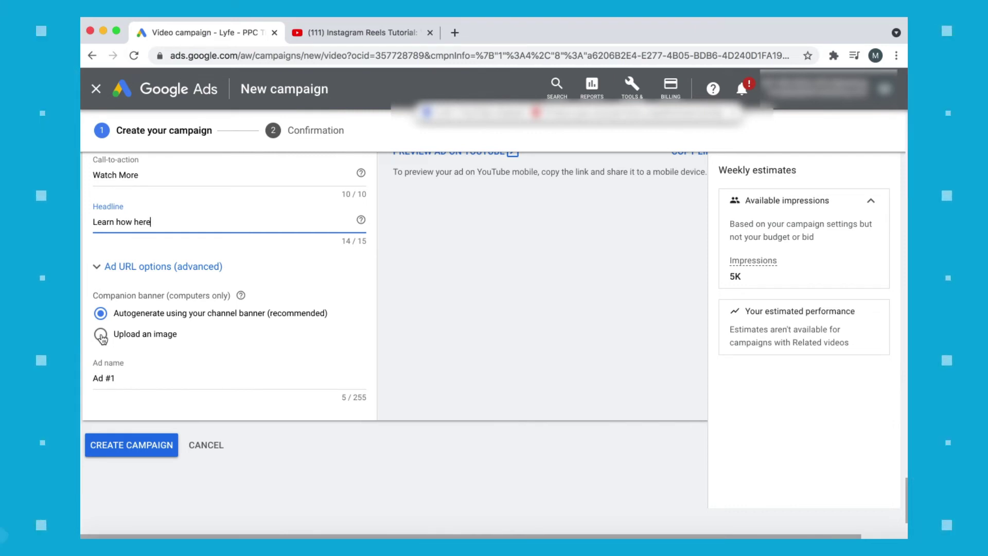
Replace the ad name 'Ad #1' with 'IG Reels for Small Biz Tutorial'.
{"action": "triple_click", "coordinate": [148, 384]}
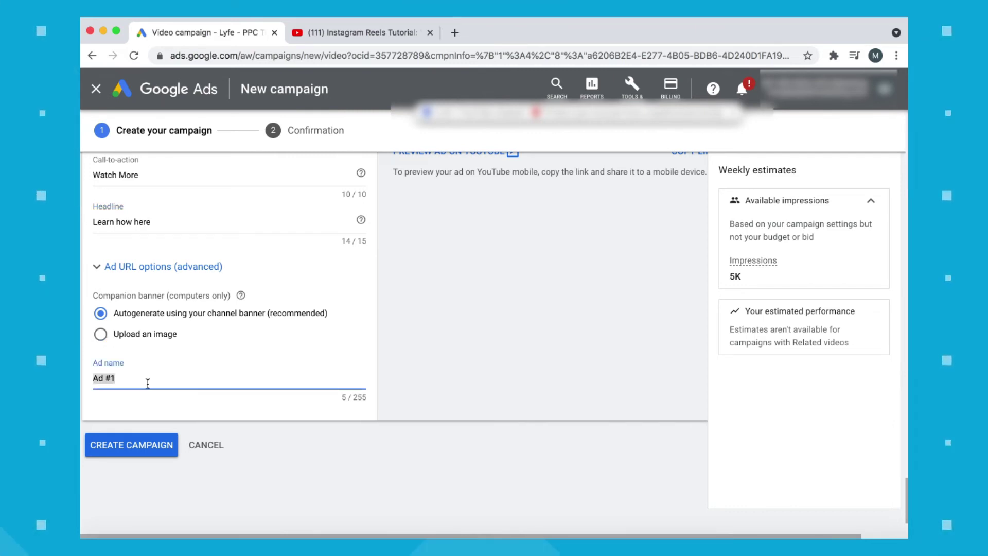
{"action": "type", "text": "I"}
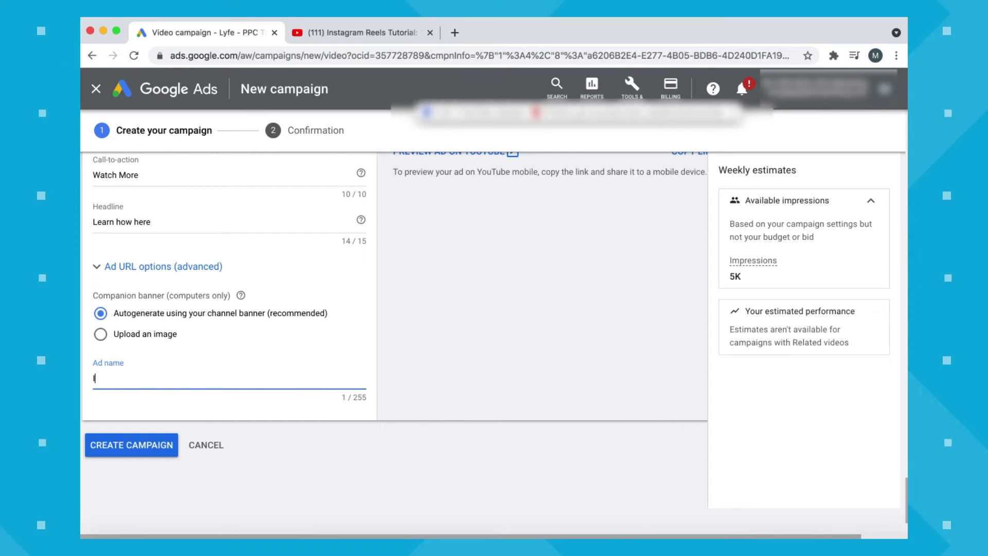
{"action": "type", "text": "G Reels for S"}
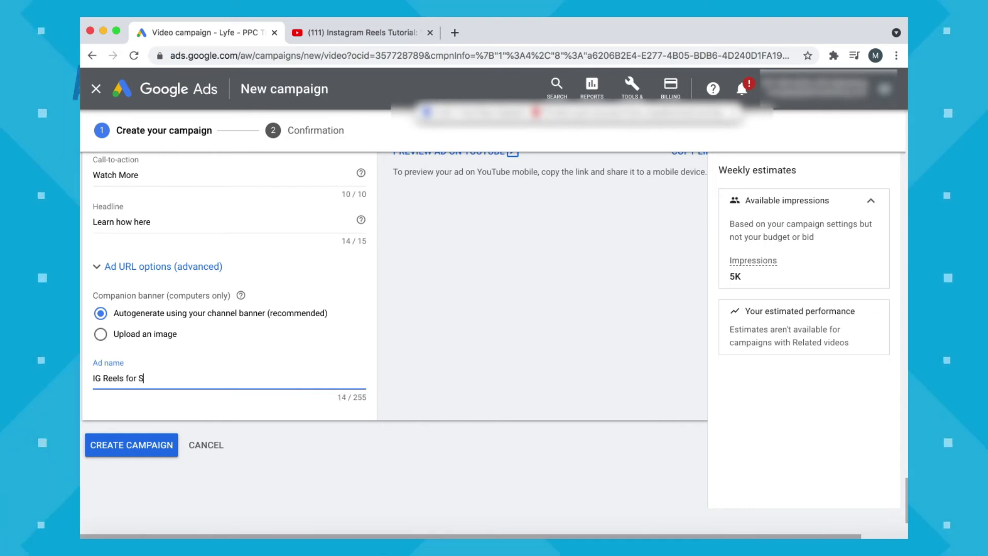
{"action": "type", "text": "mall Biz Tutorial"}
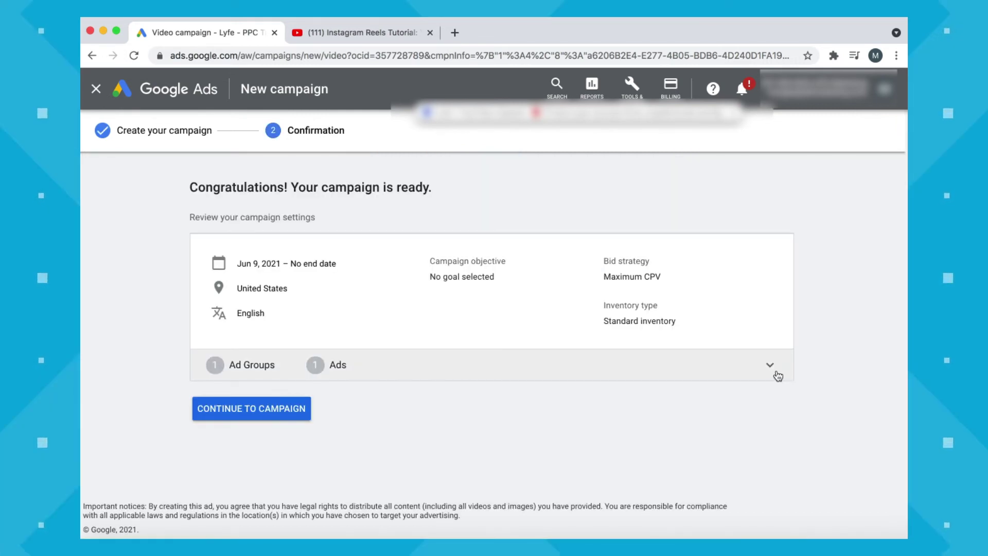
Create the campaign and go on to IG Video 1's Ad groups page.
{"action": "left_click", "coordinate": [776, 374]}
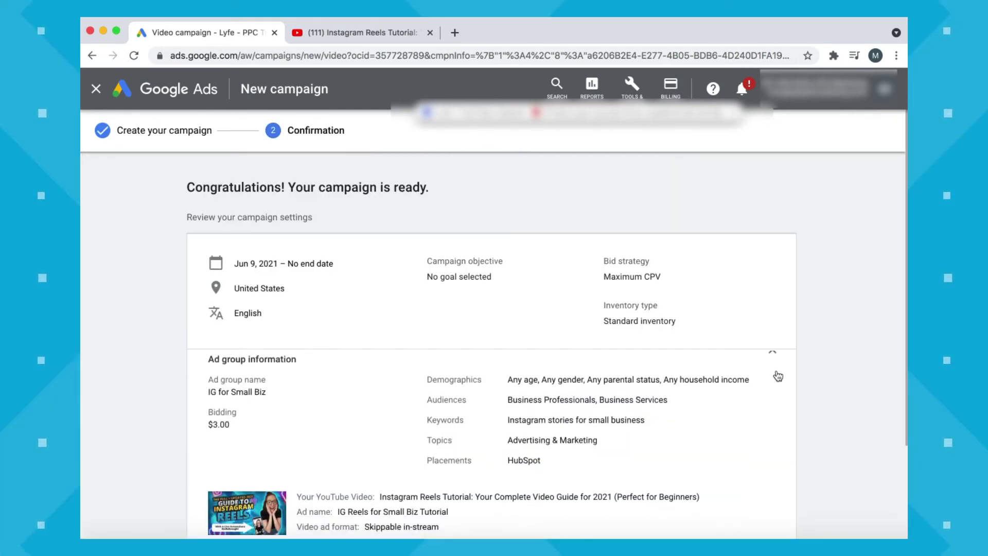
{"action": "scroll", "coordinate": [799, 436], "scroll_direction": "down", "scroll_amount": 3}
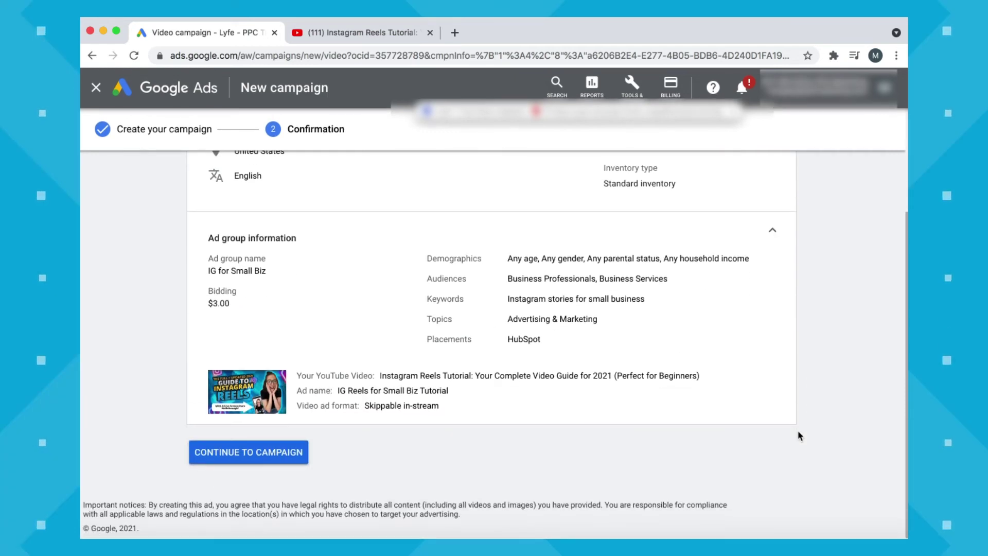
{"action": "left_click", "coordinate": [248, 453]}
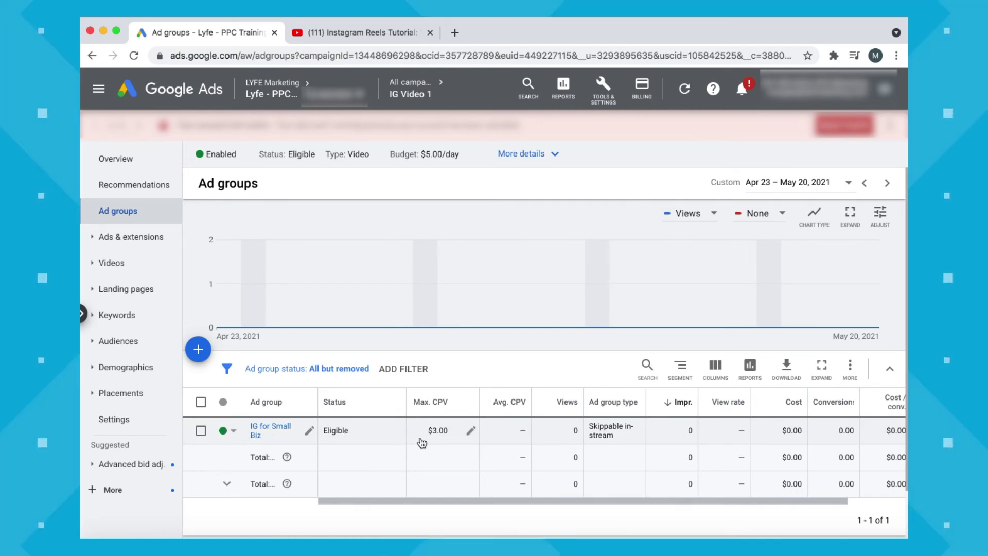
{"action": "scroll", "coordinate": [828, 432], "scroll_direction": "right", "scroll_amount": 1}
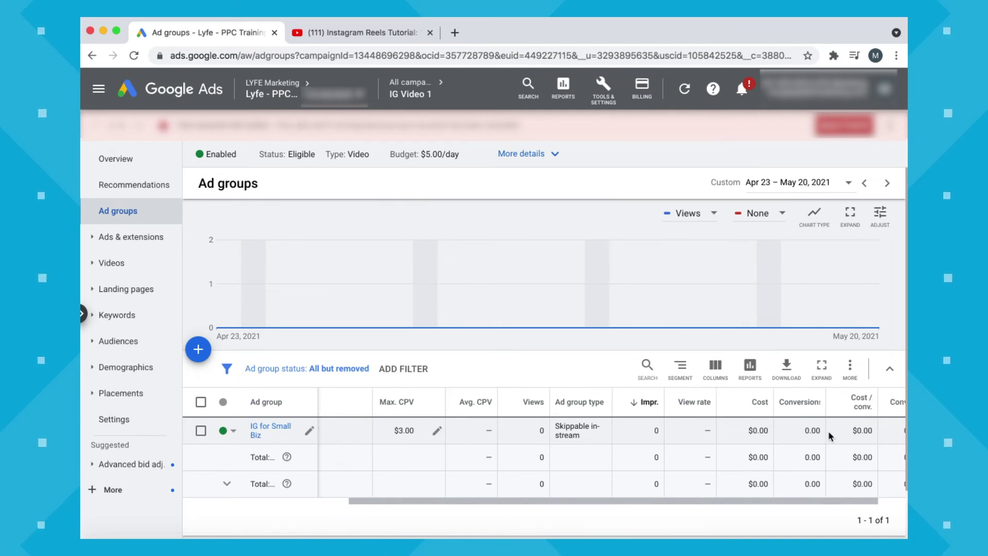
{"action": "scroll", "coordinate": [828, 432], "scroll_direction": "right", "scroll_amount": 2}
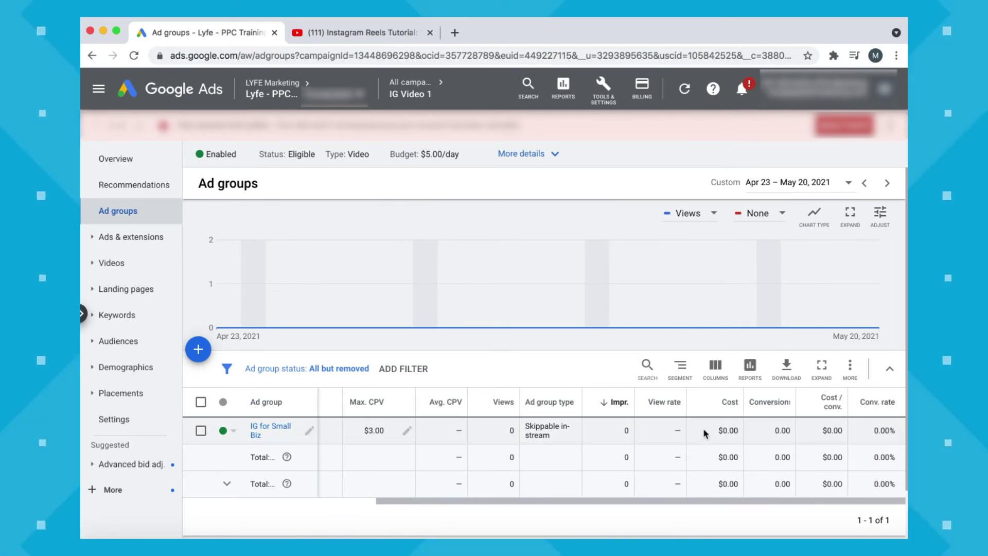